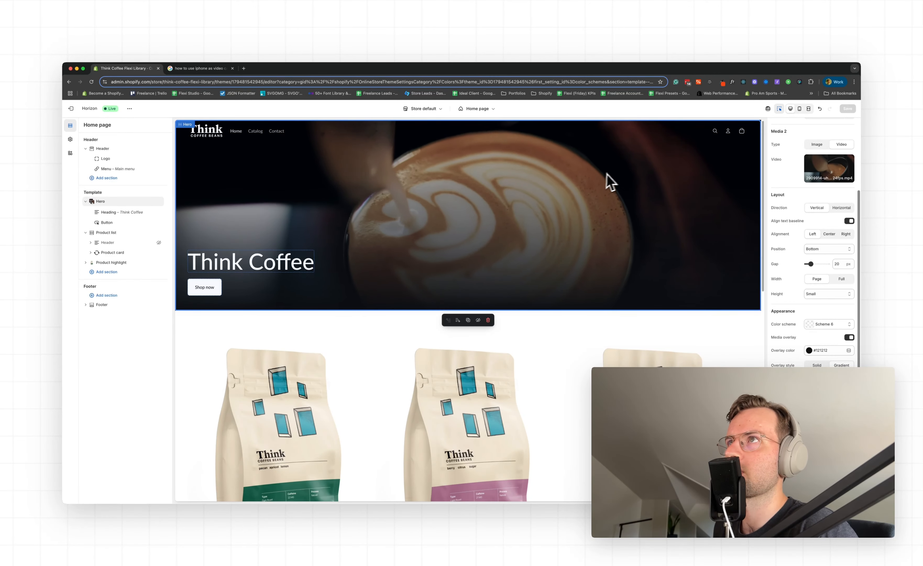
Look through the home page preview and open the settings of the Product highlight section
scroll(564, 238, "down", 1)
scroll(564, 238, "down", 6)
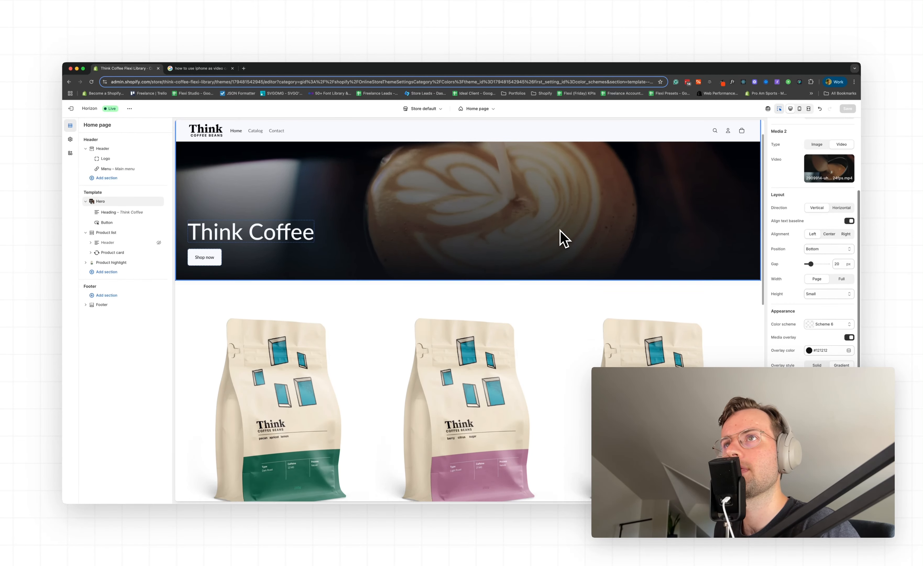
scroll(564, 238, "down", 3)
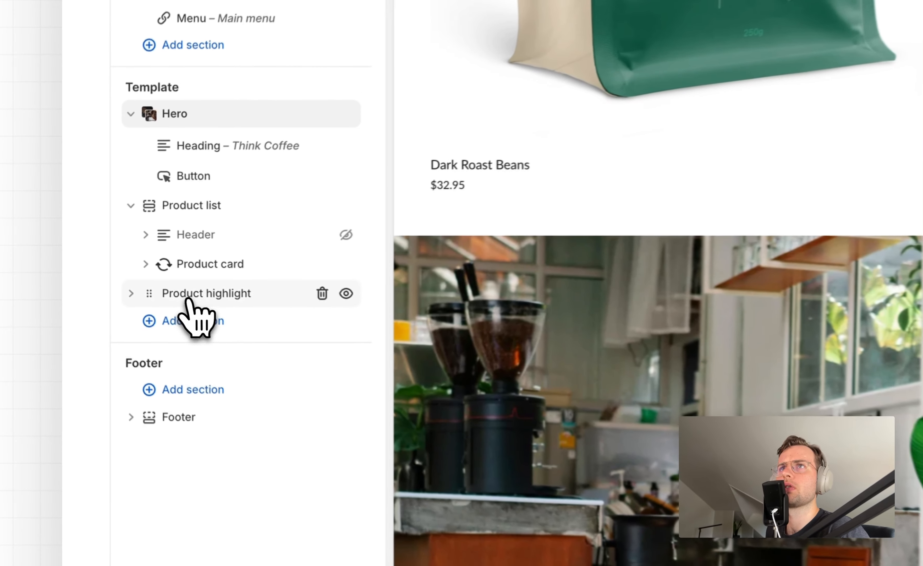
left_click(112, 263)
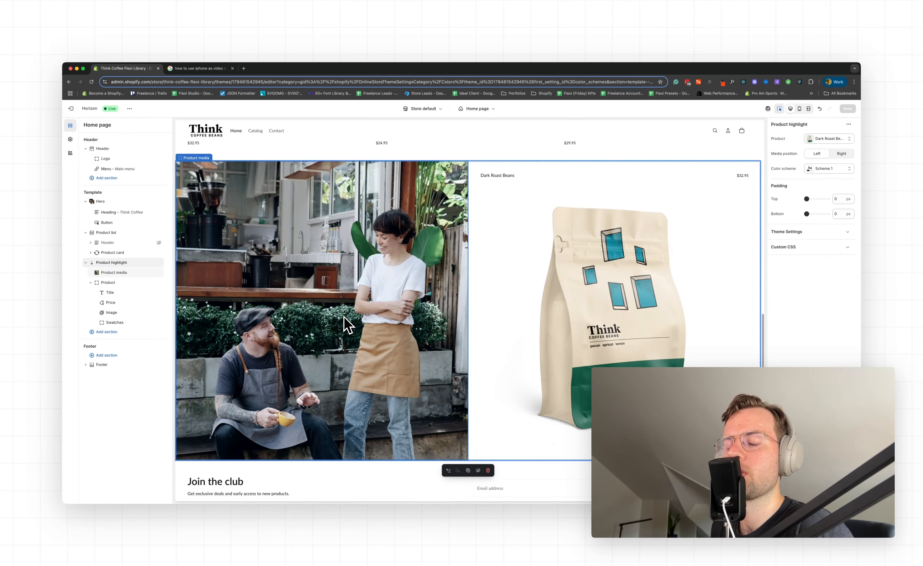
scroll(384, 333, "up", 8)
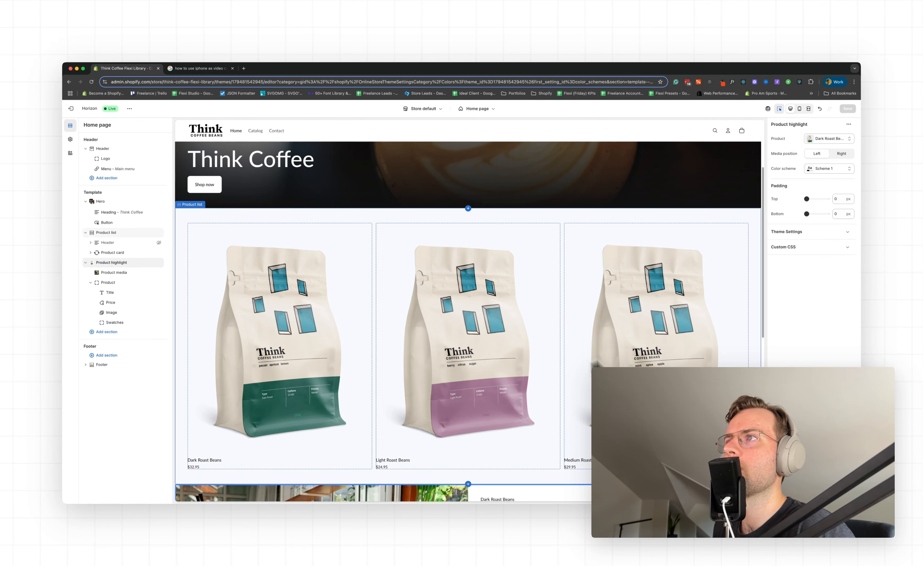
Try a four-column layout for the Product list grid and restore it to three columns
left_click(205, 221)
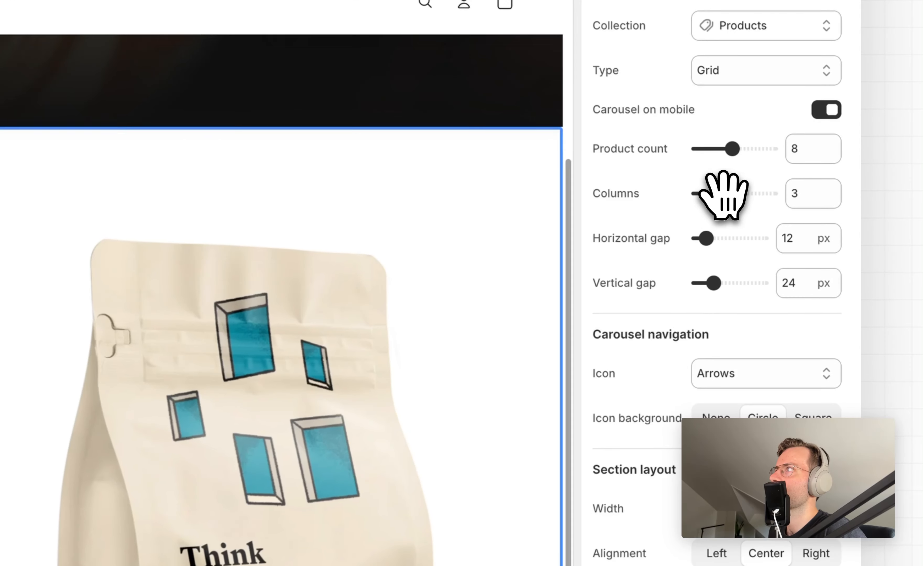
left_click_drag(814, 194, 816, 194)
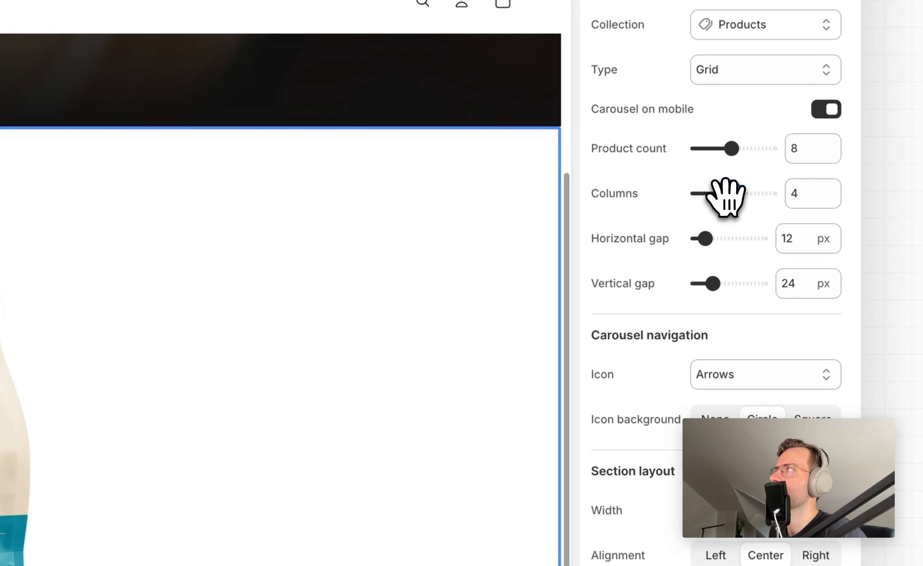
left_click_drag(723, 196, 726, 196)
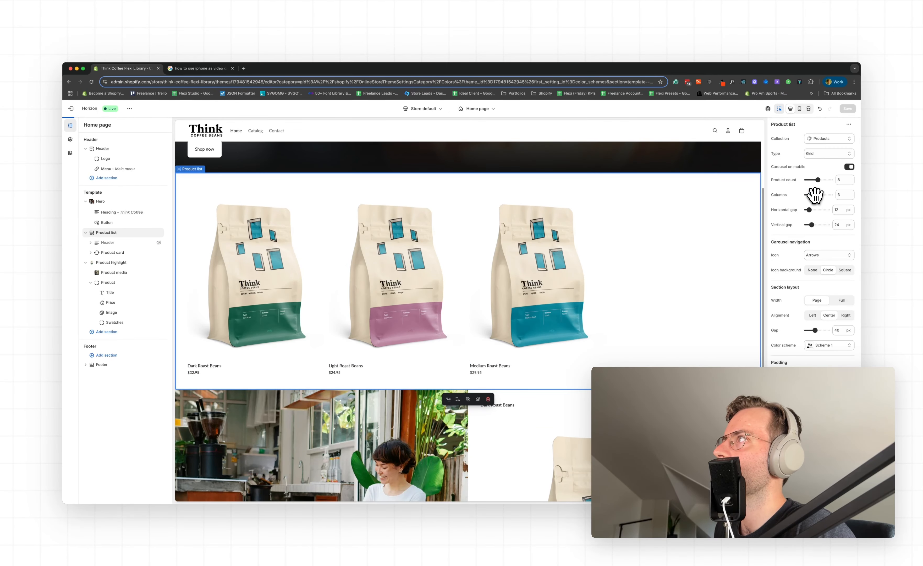
Preview the product carousel in the mobile view and return to the desktop view
left_click(800, 109)
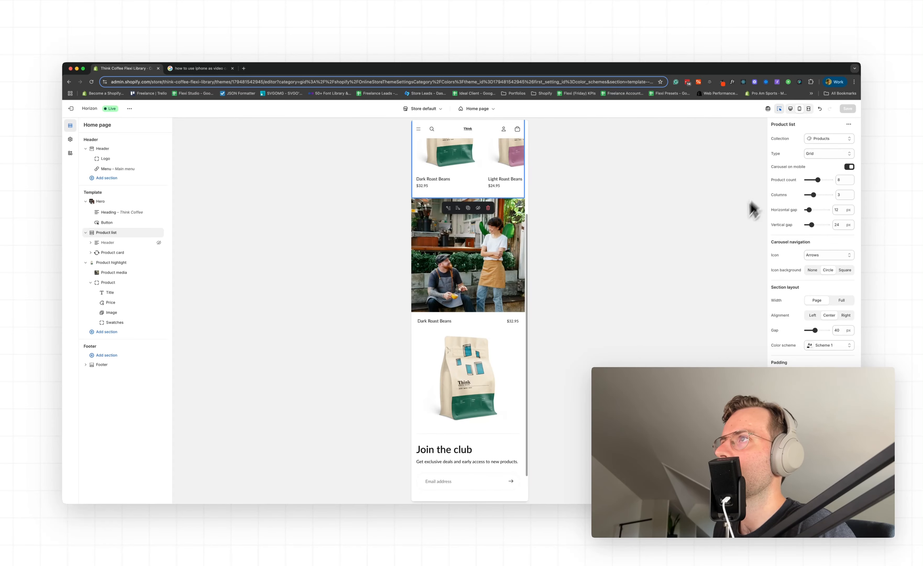
scroll(470, 252, "up", 5)
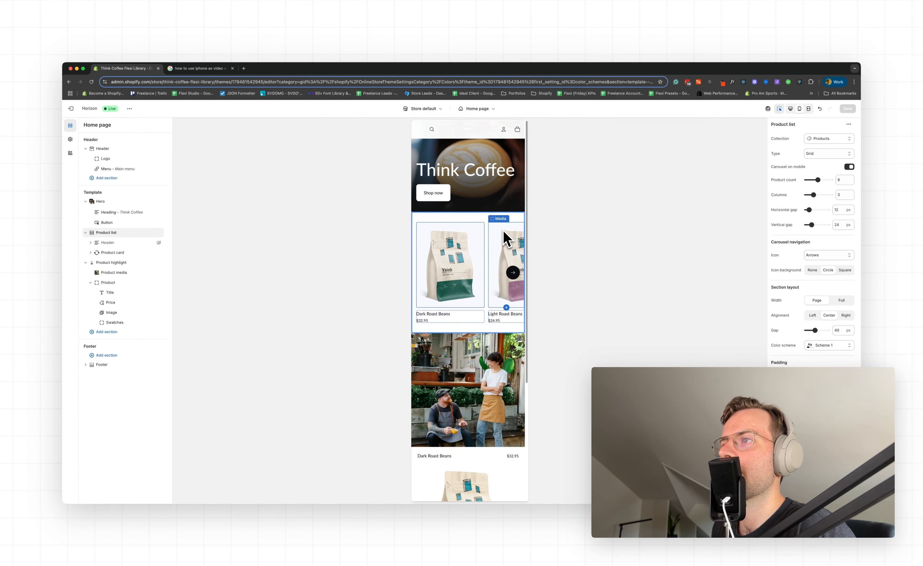
left_click(794, 109)
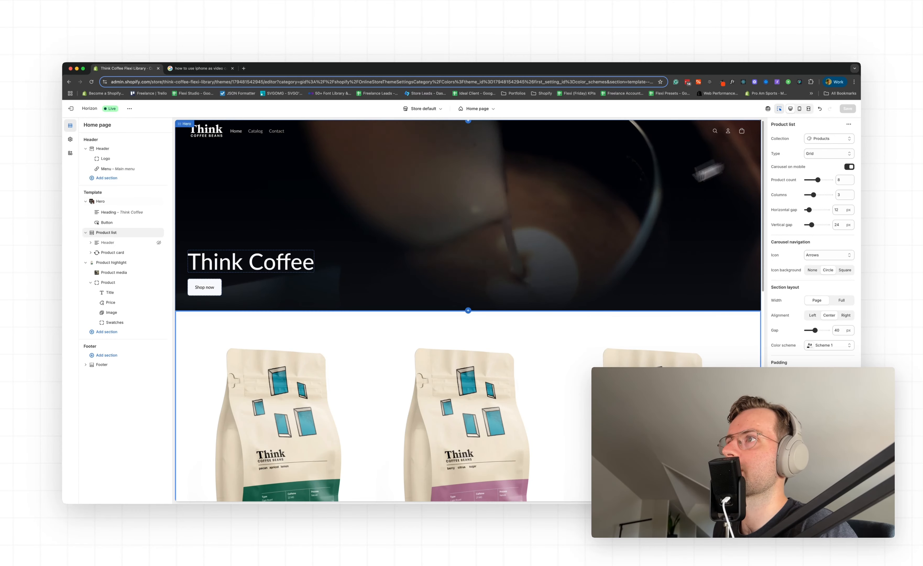
Add an Icons with text section between the Hero and the Product list
left_click(472, 313)
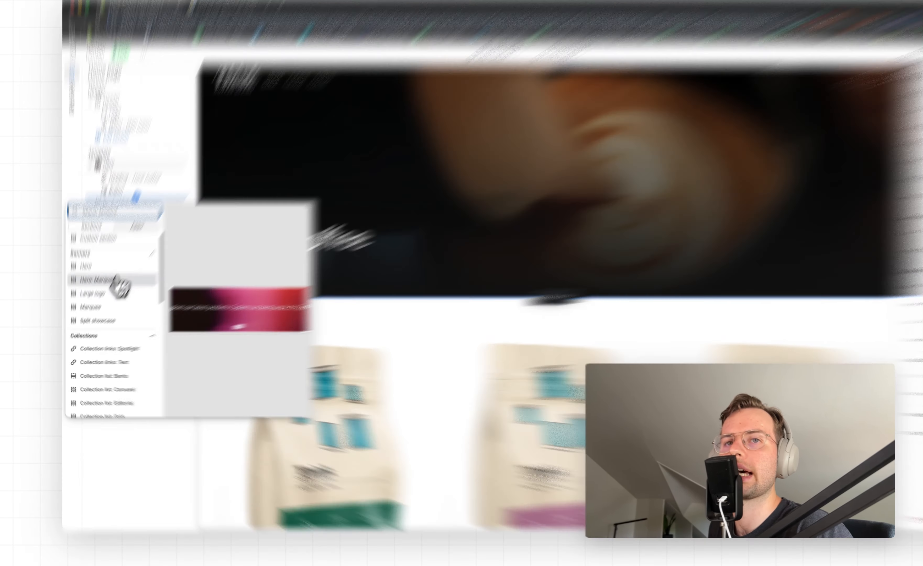
scroll(113, 308, "down", 5)
scroll(220, 220, "down", 8)
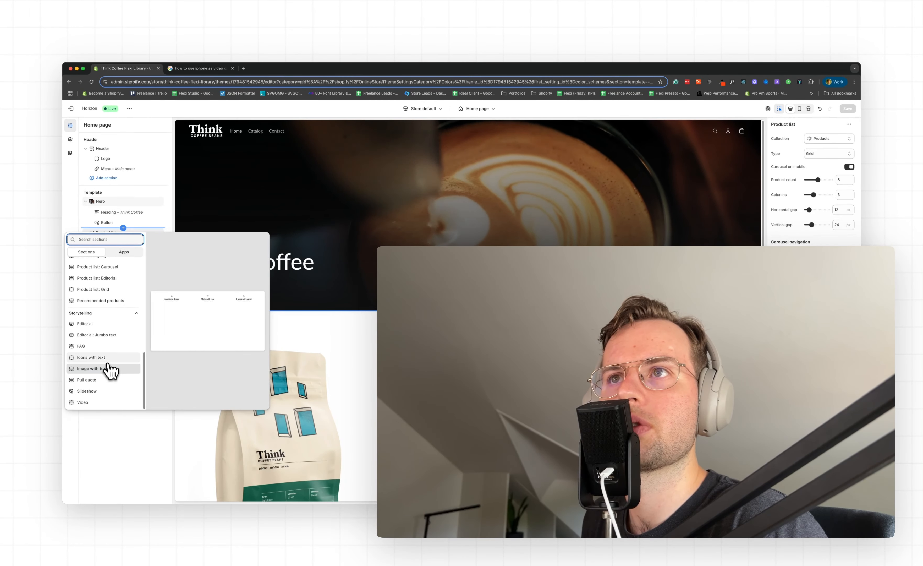
key("Escape")
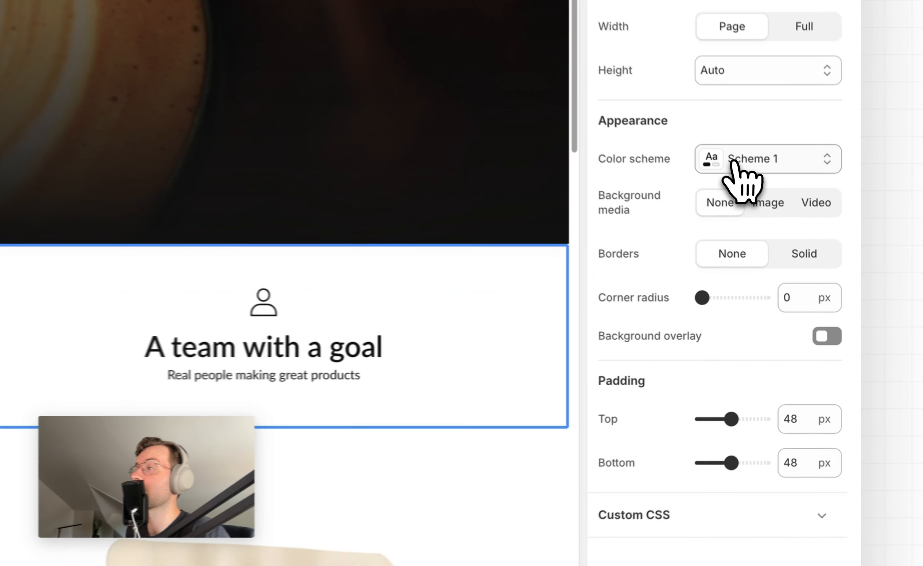
Set the Icons with text section's color scheme to Scheme 3 after trying Scheme 5
left_click(826, 282)
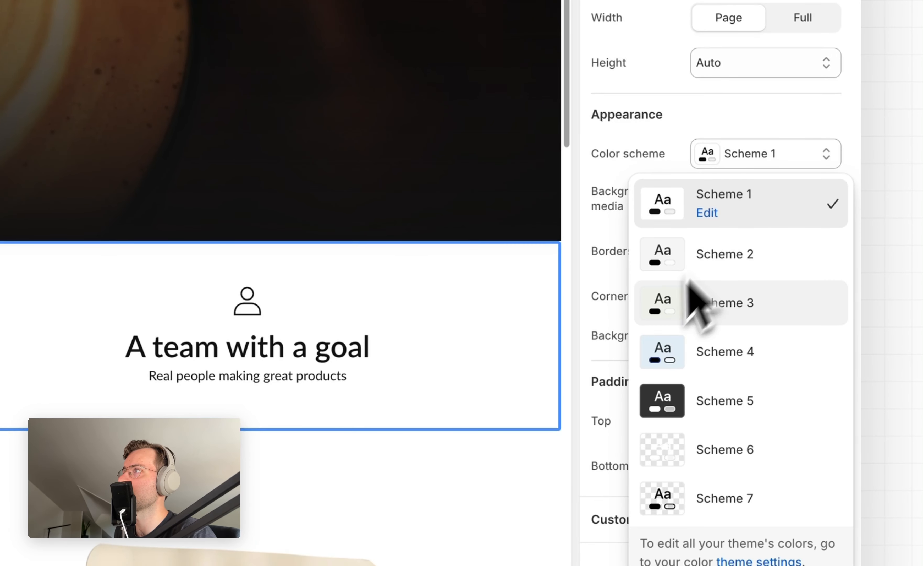
left_click(724, 303)
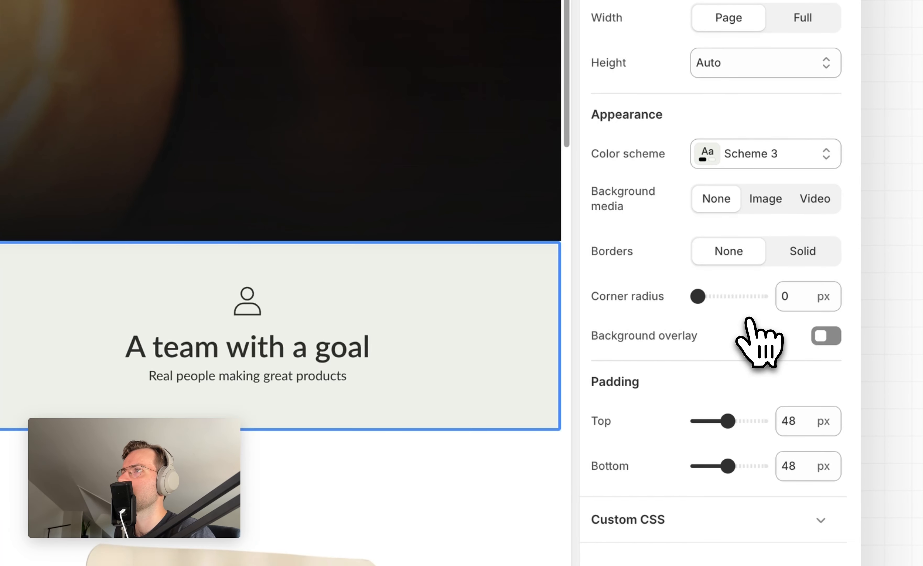
left_click(737, 158)
left_click(725, 401)
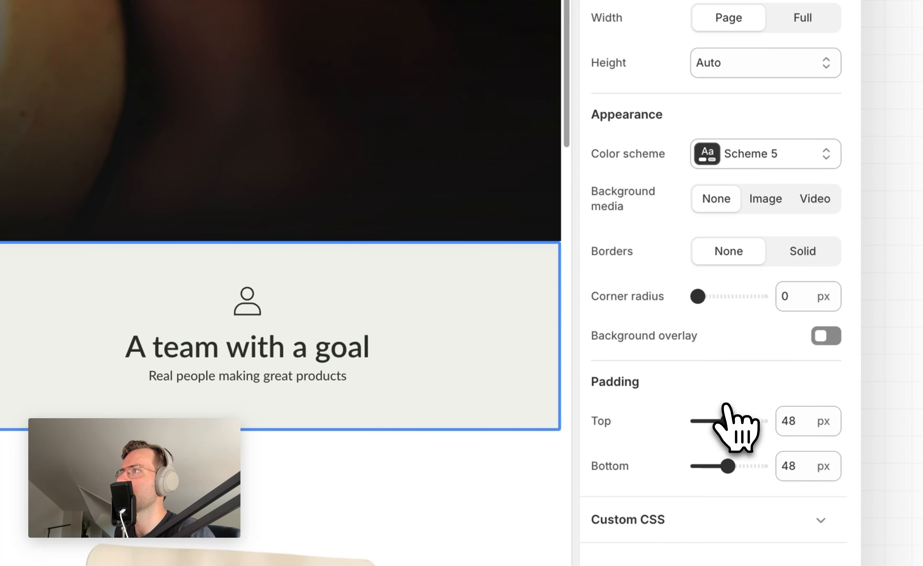
left_click(765, 160)
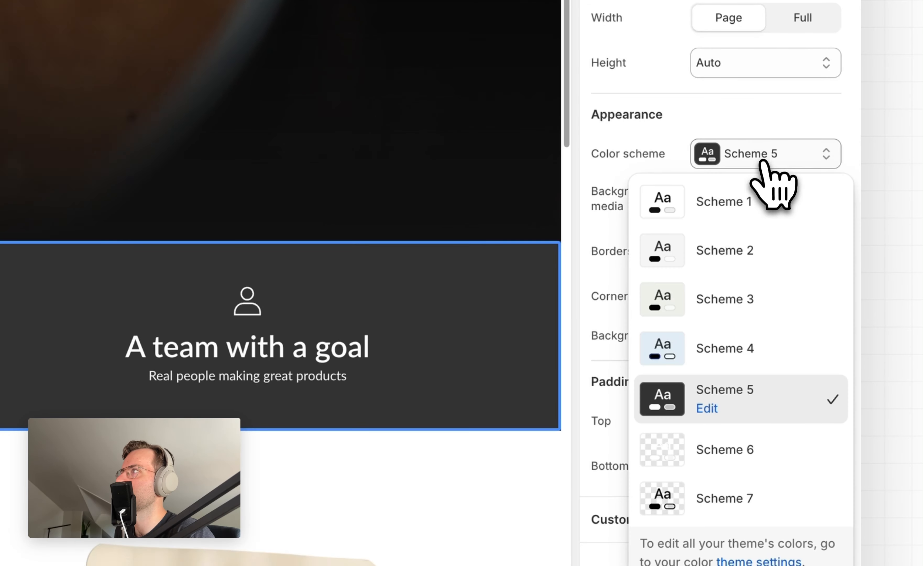
left_click(737, 300)
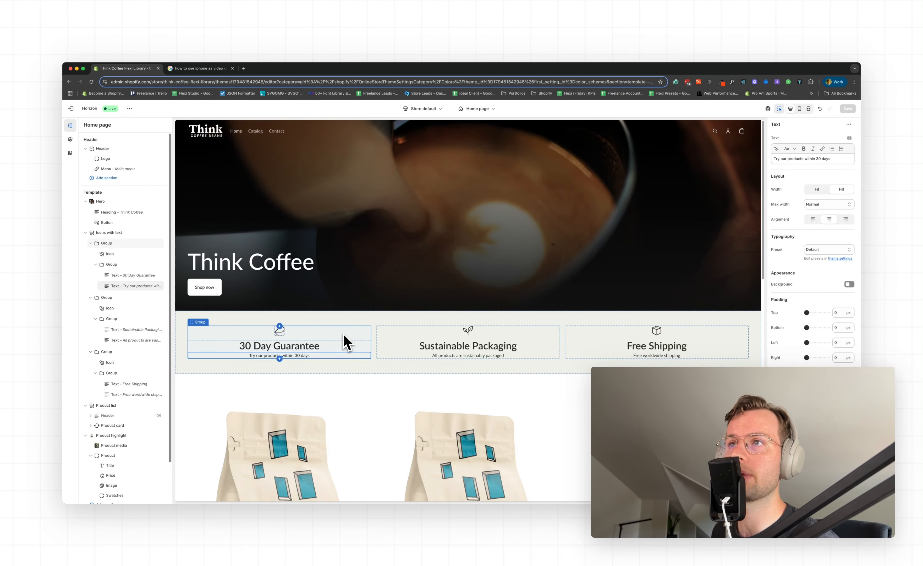
Left-align the 30 Day Guarantee group and its heading text
left_click(343, 333)
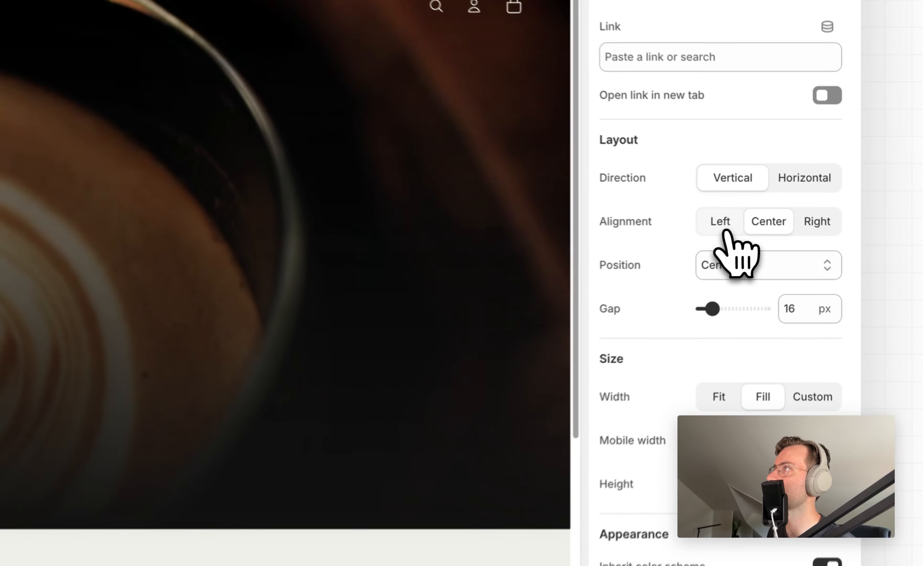
left_click(812, 205)
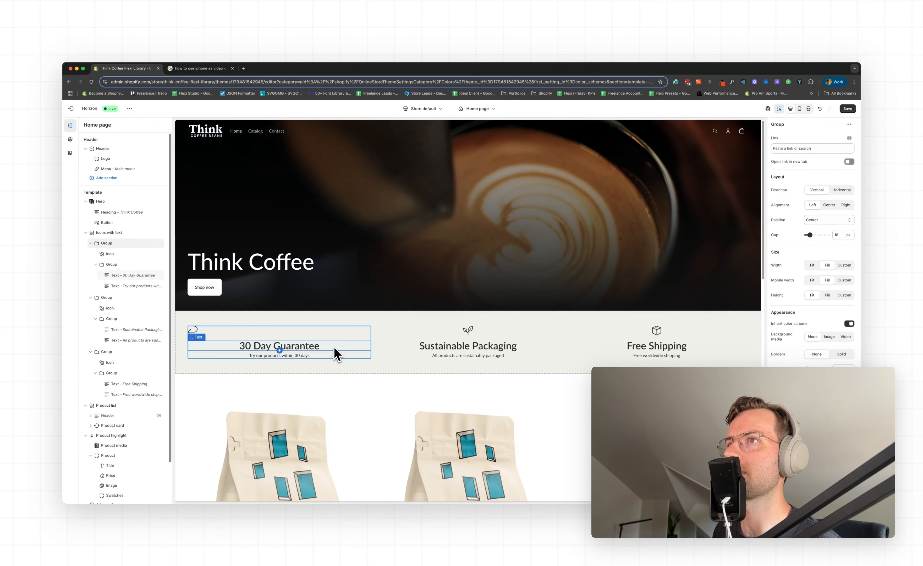
left_click(336, 350)
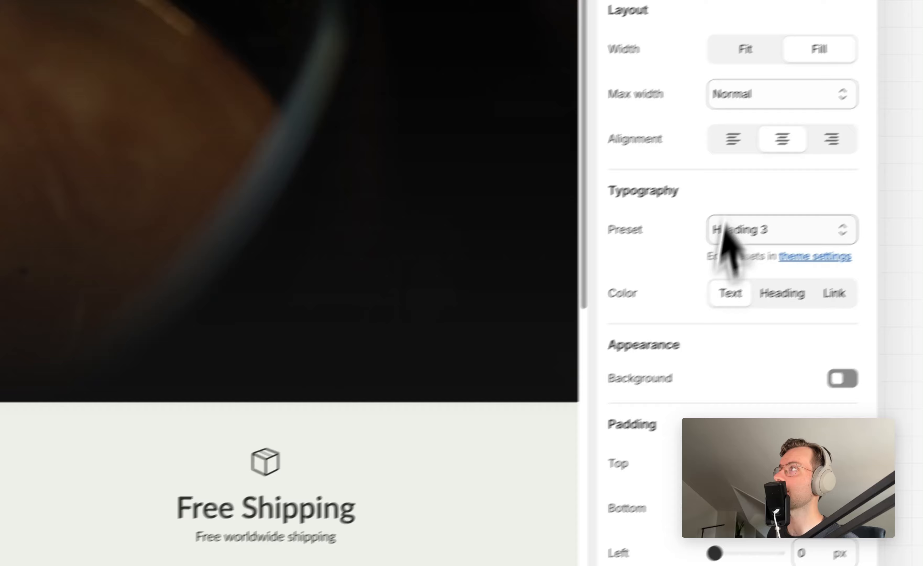
left_click(813, 223)
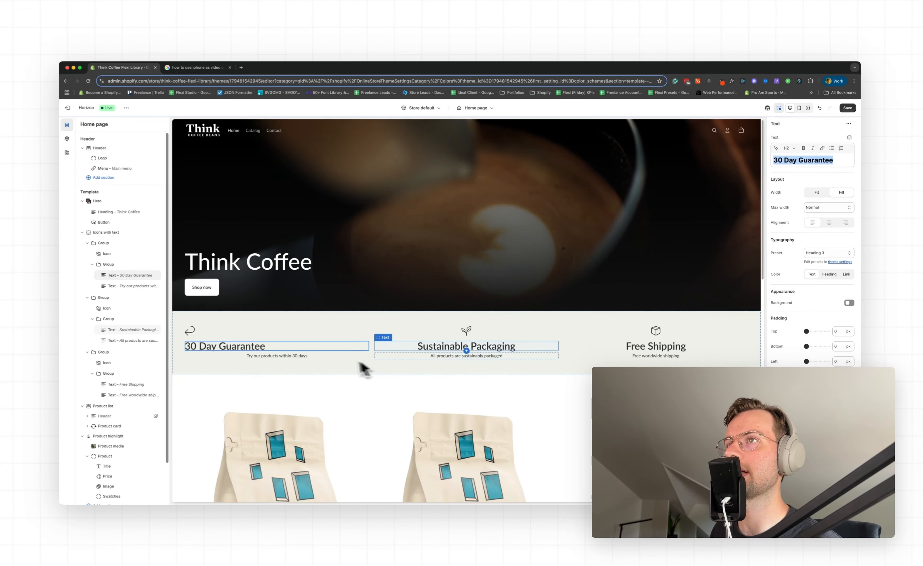
Left-align the 30 Day Guarantee description and the contents of the Sustainable Packaging and Free Shipping columns
left_click(32, 403)
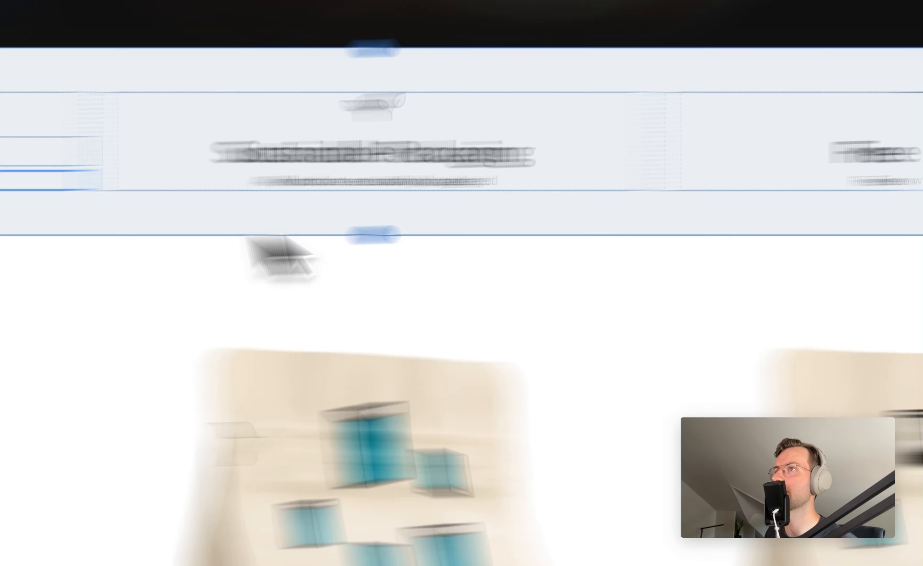
left_click(461, 348)
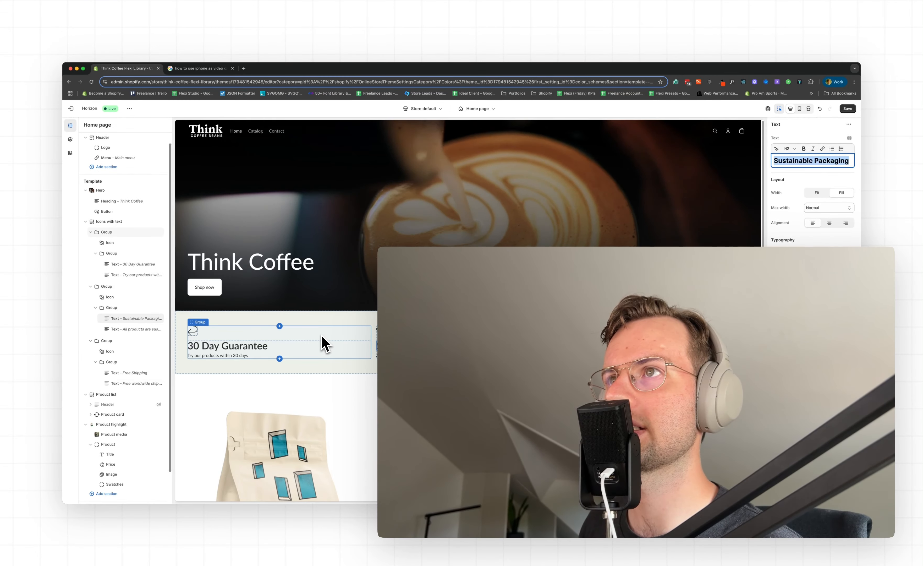
left_click(324, 342)
left_click(425, 346)
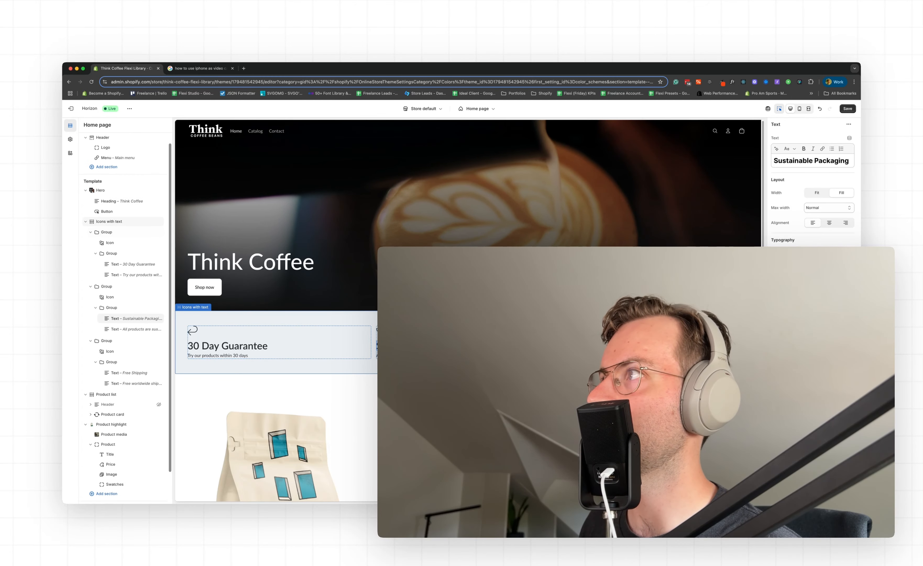
Open the Icons with text section's settings and collapse its three groups in the section tree
left_click(428, 365)
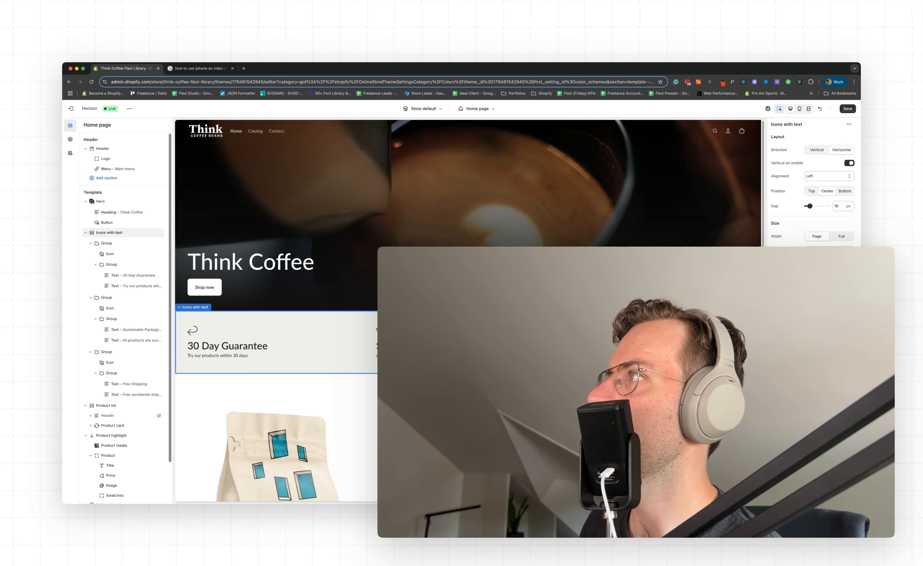
left_click(842, 236)
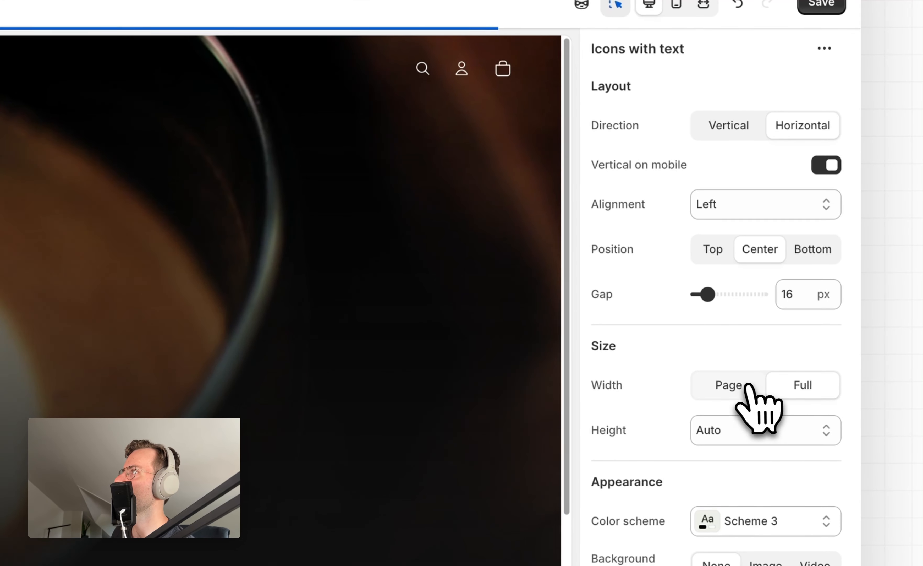
left_click(745, 385)
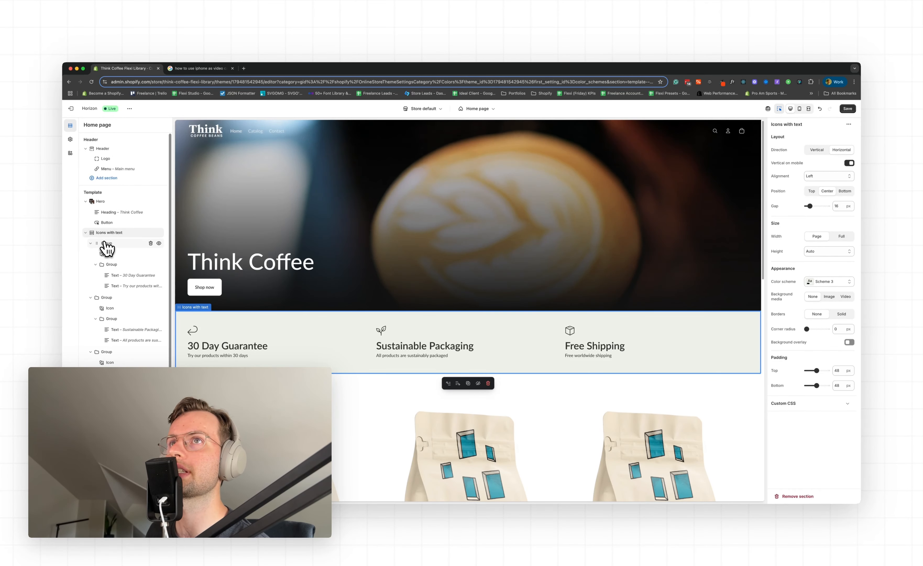
left_click(106, 243)
left_click(90, 243)
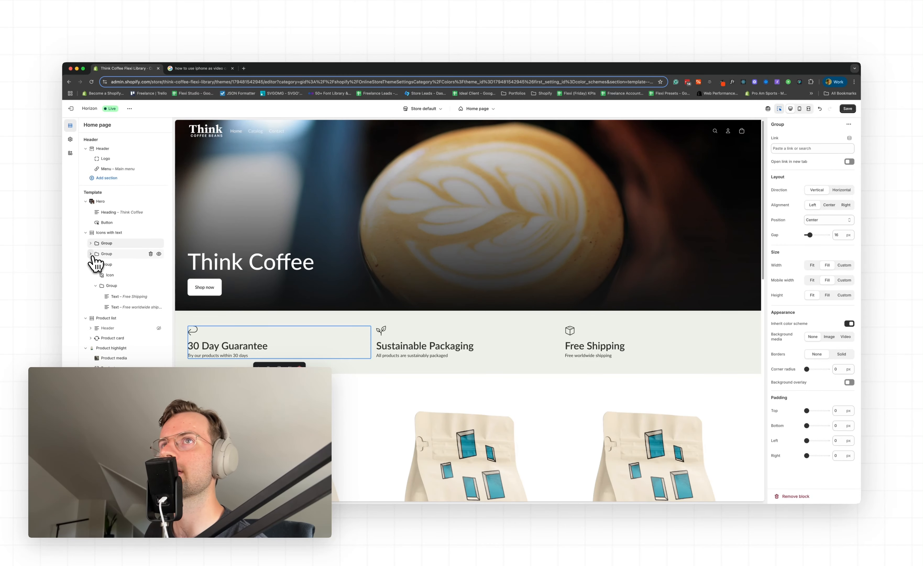
left_click(91, 264)
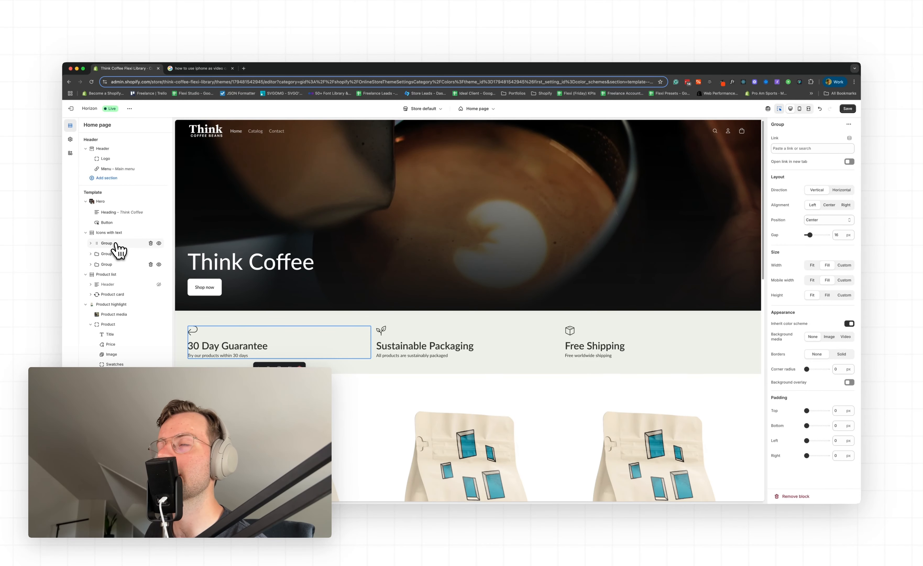
Give the 30 Day Guarantee group a solid border
left_click(116, 243)
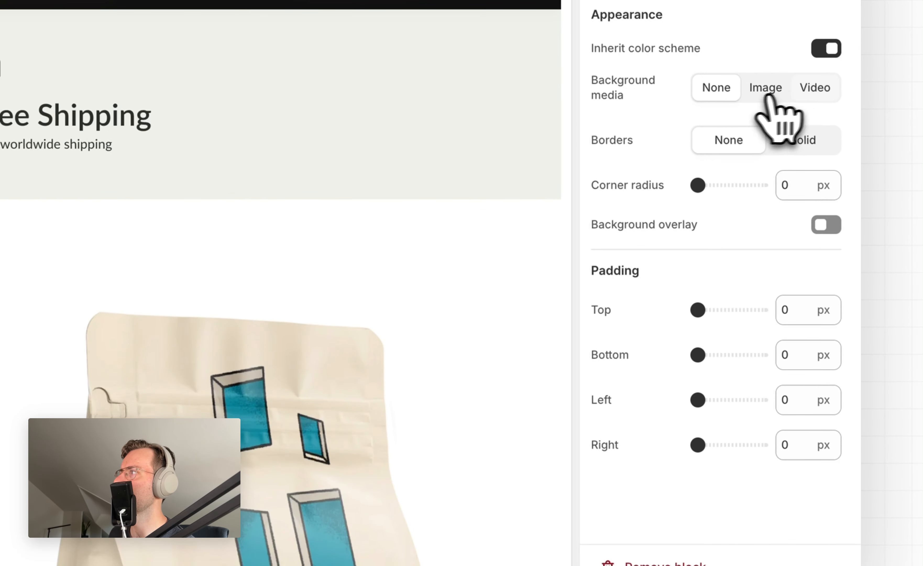
left_click(801, 140)
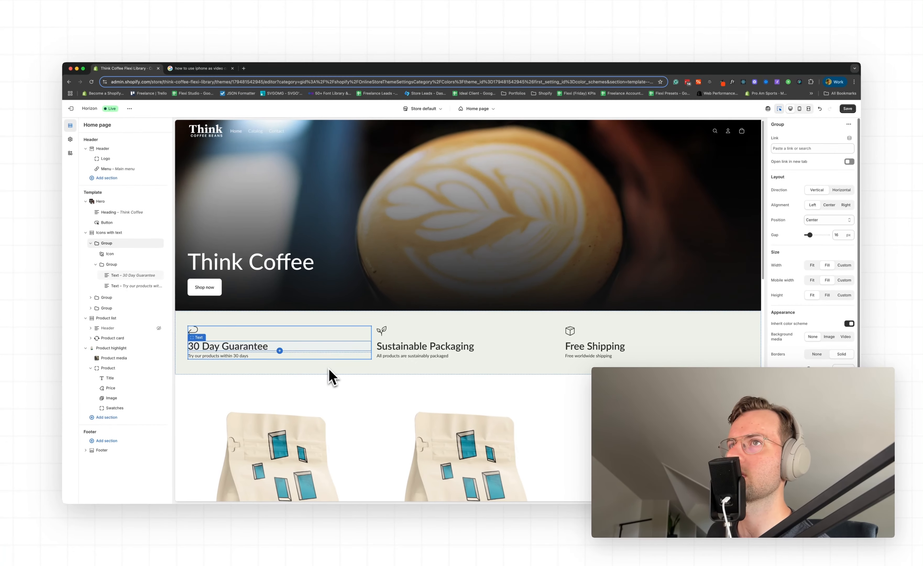
left_click(330, 370)
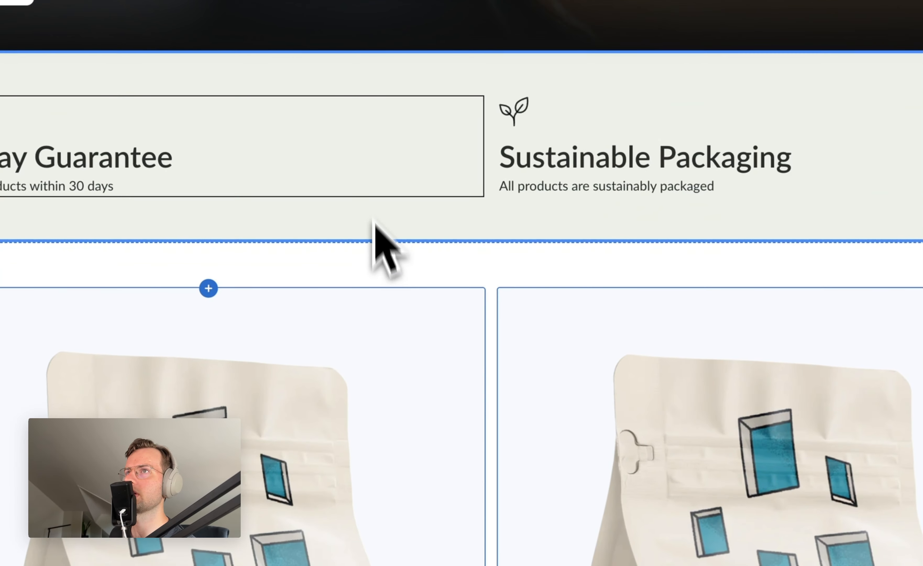
Round the corners of the 30 Day Guarantee group's border with a 12 px corner radius
left_click(333, 352)
left_click(442, 127)
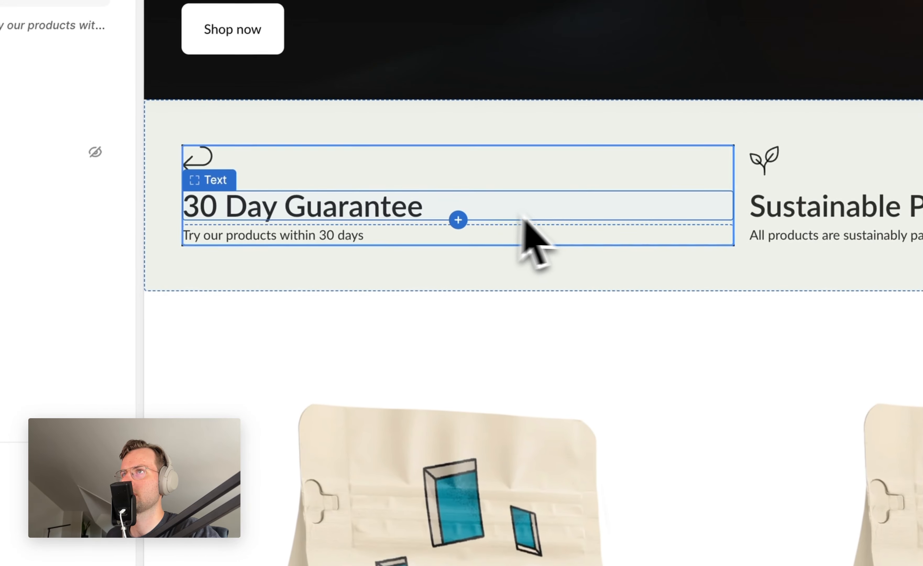
left_click(640, 282)
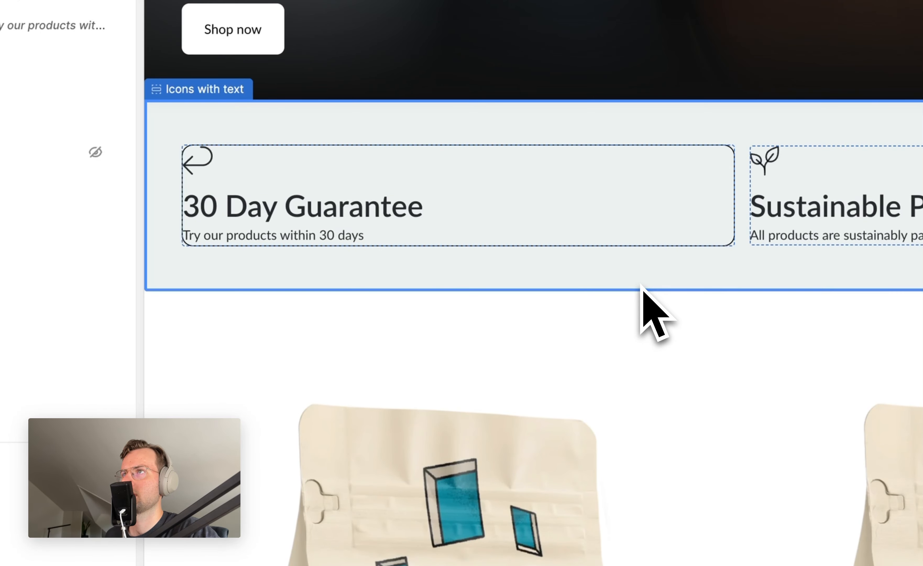
Set the 30 Day Guarantee group's padding to 12 px on all four sides
left_click(657, 173)
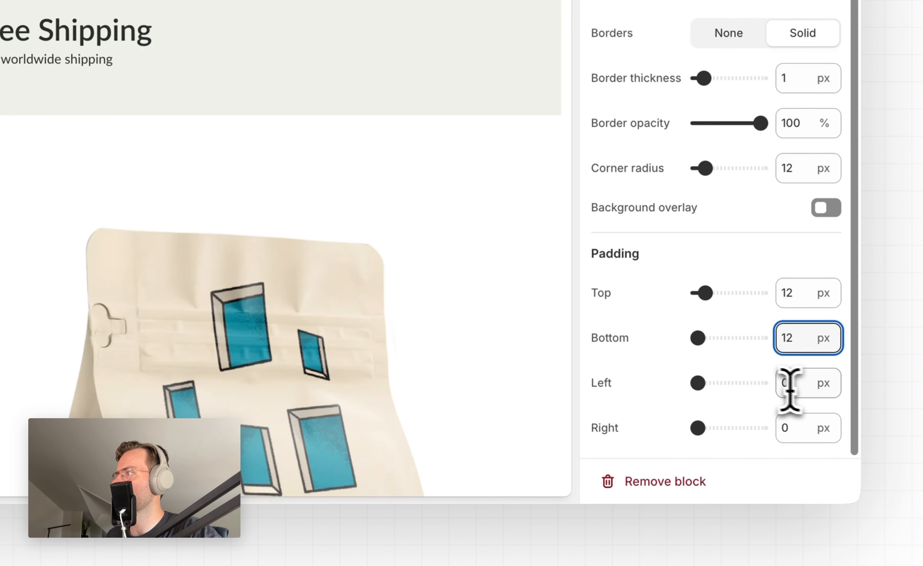
key("Tab")
type("12")
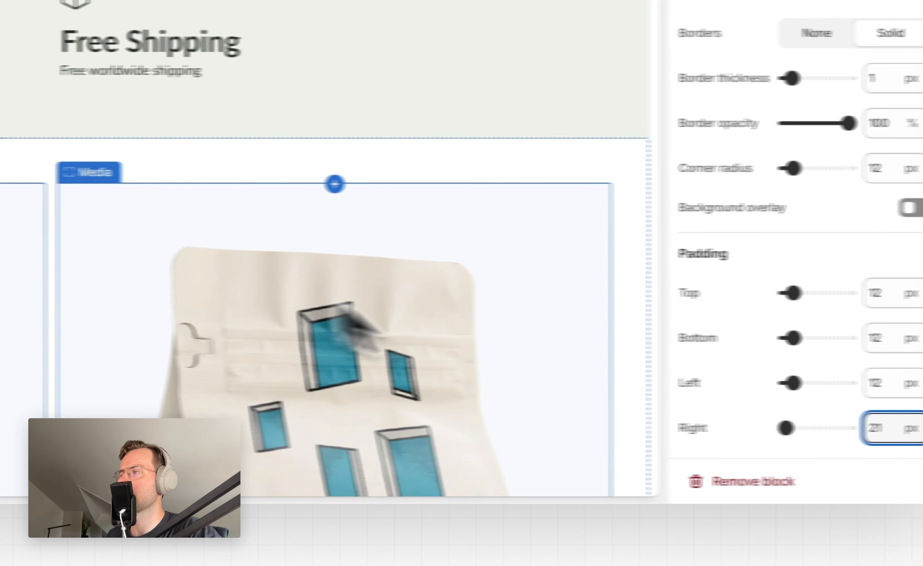
double_click(781, 428)
type("12")
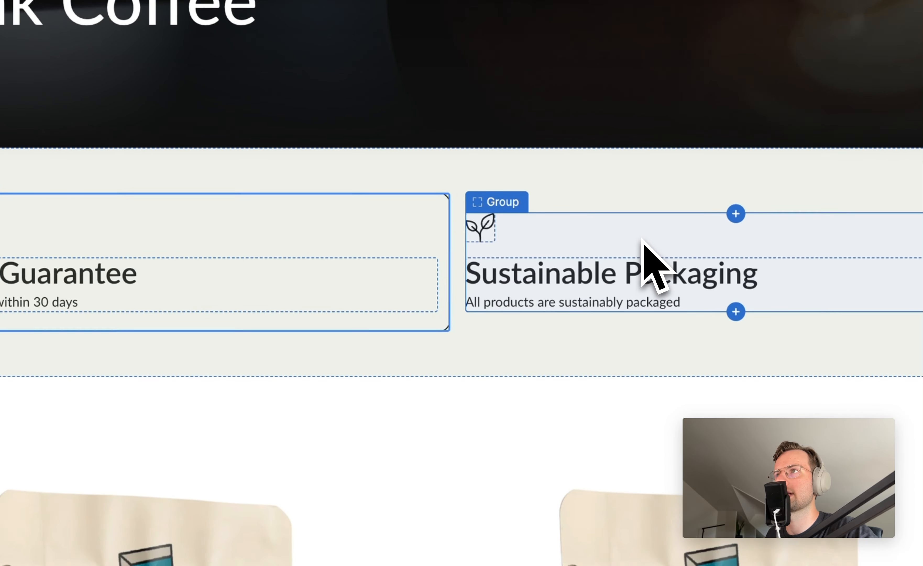
Give the Sustainable Packaging and Free Shipping groups a solid 1 px border, 12 px corner radius and 20 px padding
left_click(642, 239)
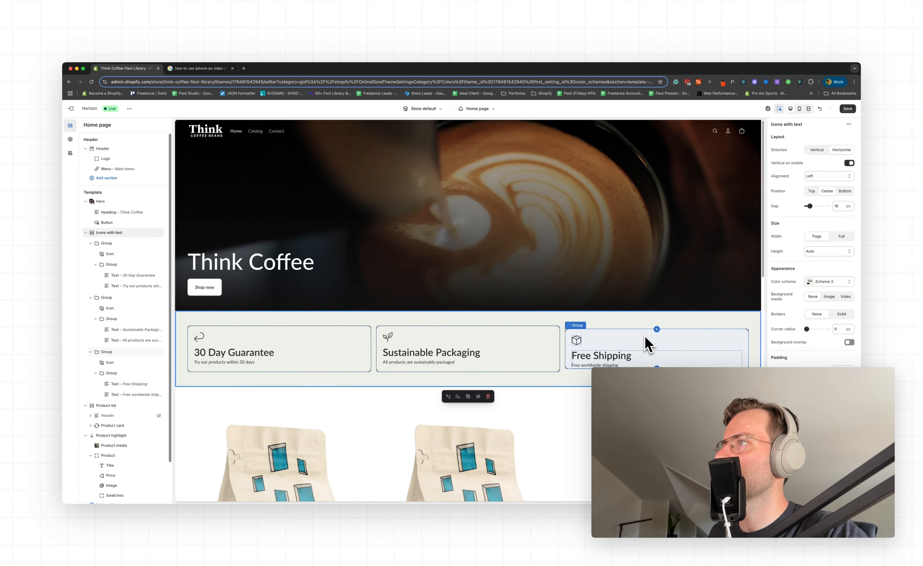
left_click(648, 343)
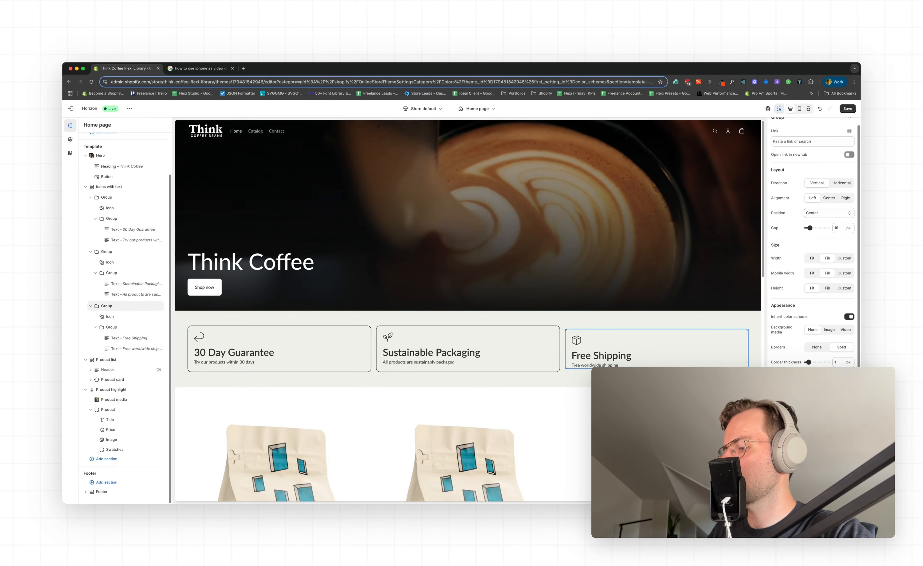
Change the Icons with text section's color scheme to the white Scheme 1
left_click(614, 378)
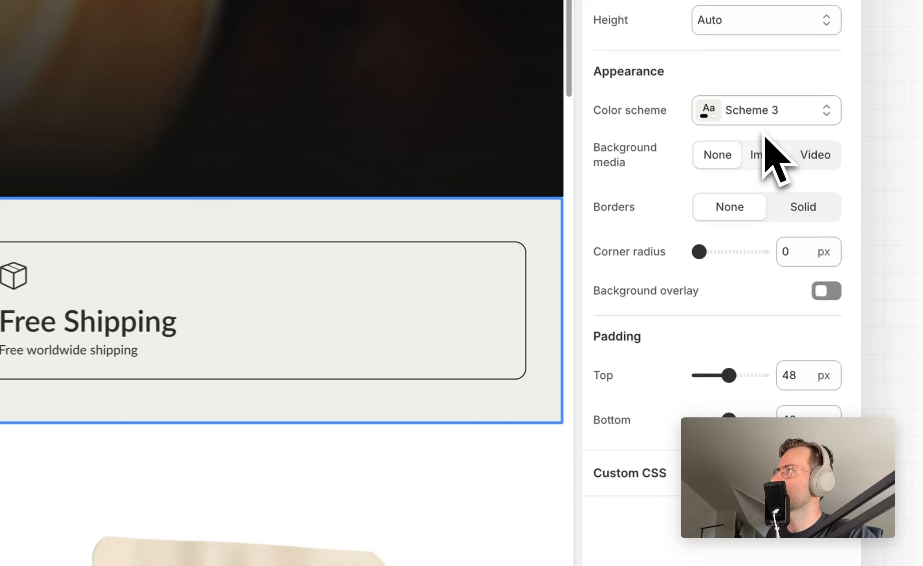
left_click(830, 282)
left_click(755, 161)
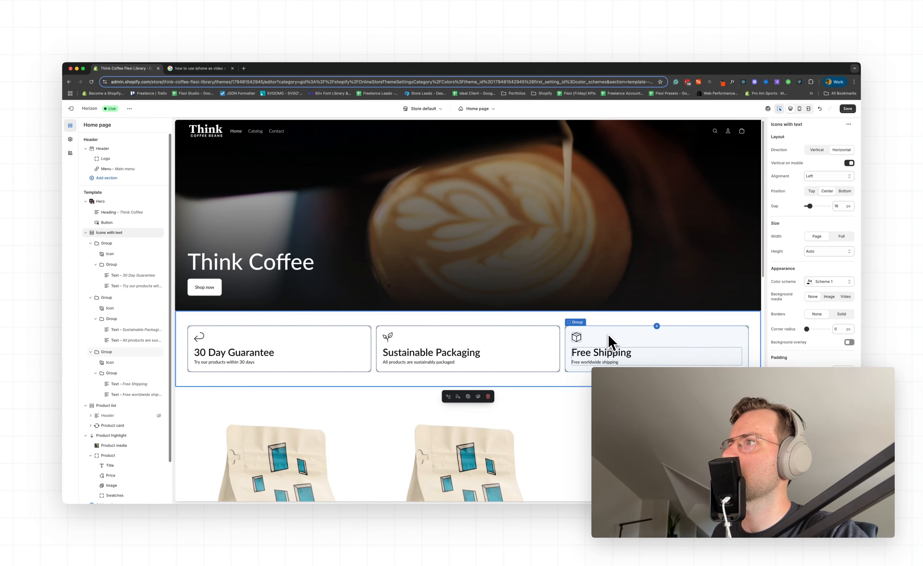
Turn off the inherited color scheme for the Free Shipping group and apply Scheme 2 to it
left_click(776, 113)
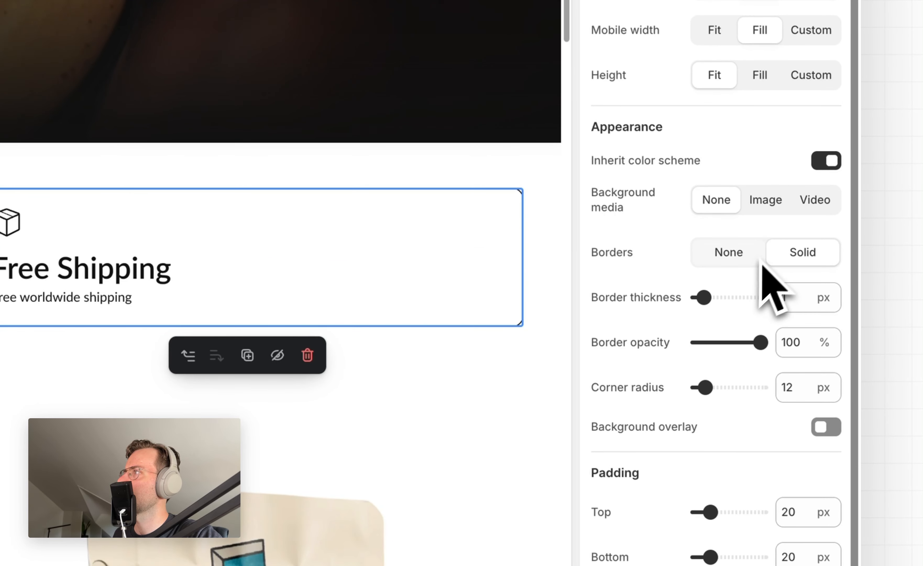
left_click(827, 161)
left_click(799, 201)
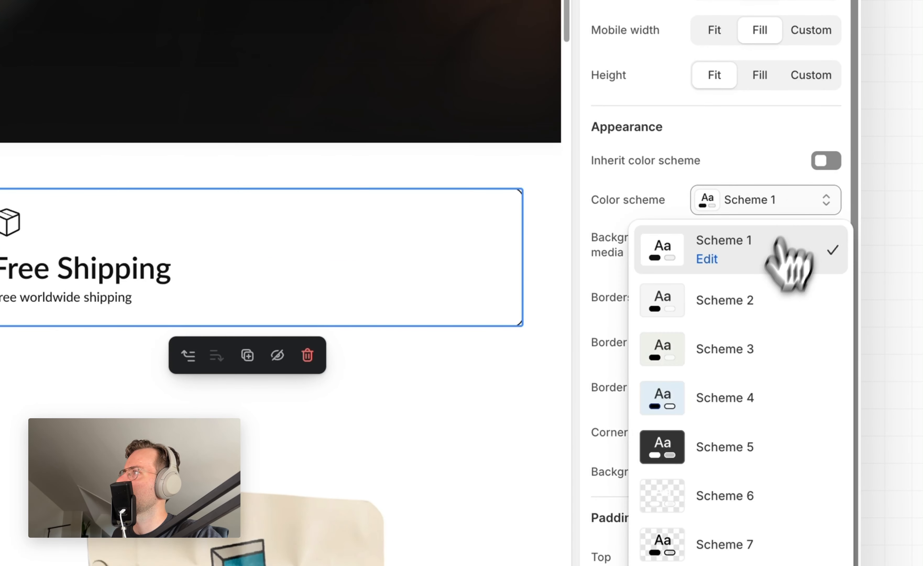
left_click(754, 301)
left_click(747, 207)
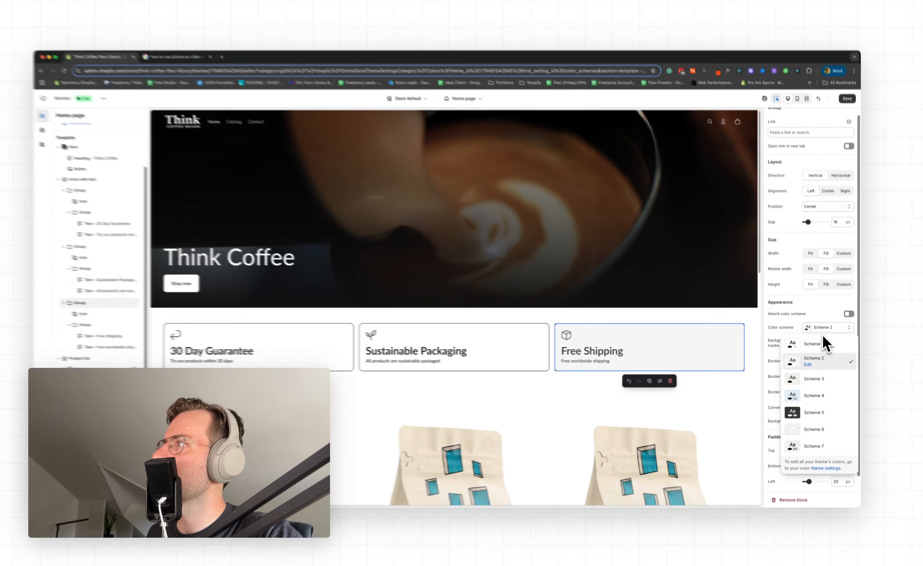
left_click(773, 167)
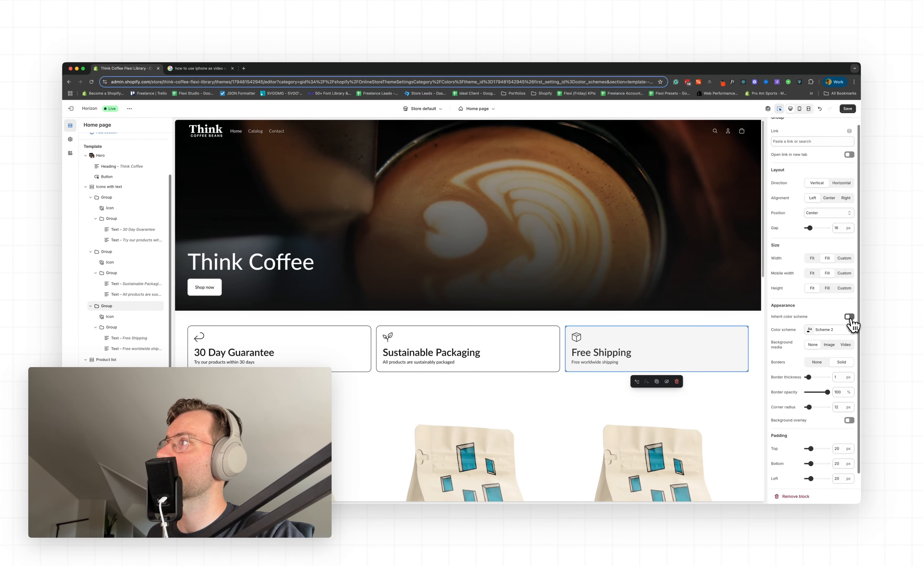
Toggle color scheme inheritance on and off for the Free Shipping group and apply the dark Scheme 5
left_click(850, 317)
left_click(849, 316)
left_click(844, 332)
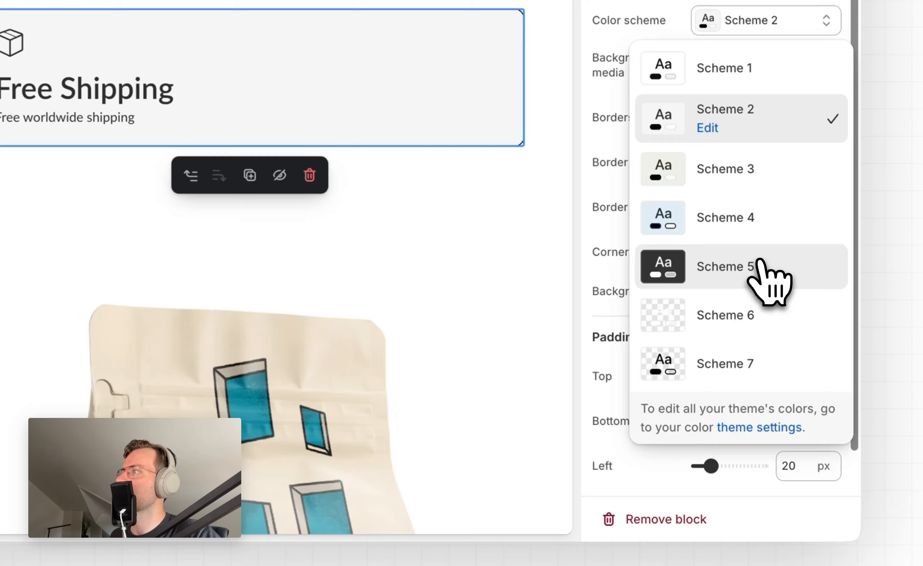
left_click(759, 265)
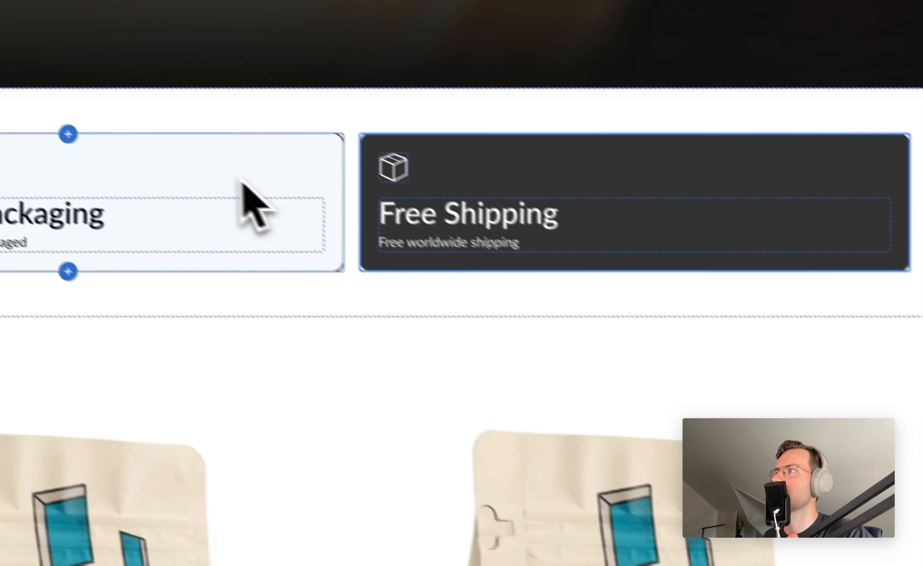
Stop the Sustainable Packaging group from inheriting its color scheme and set it to Scheme 5
left_click(250, 179)
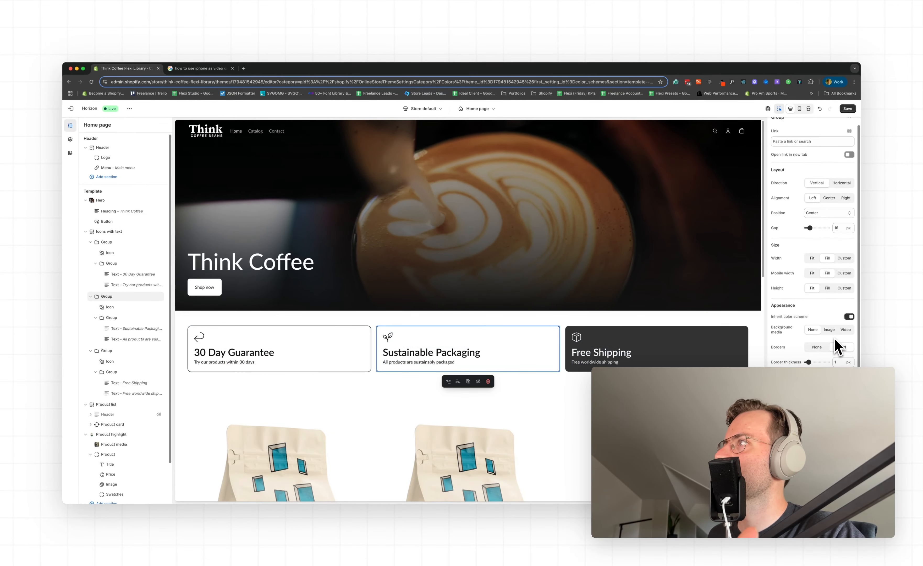
left_click(838, 331)
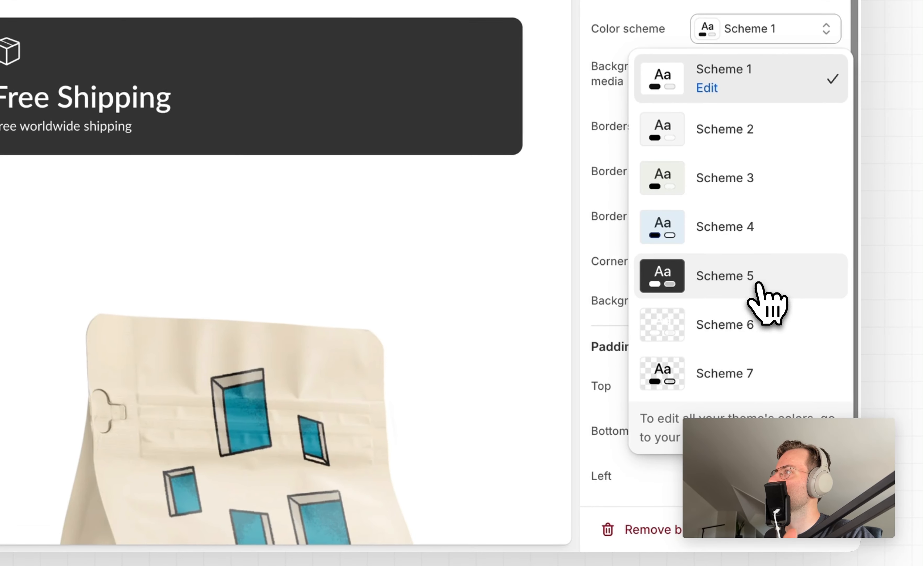
left_click(756, 284)
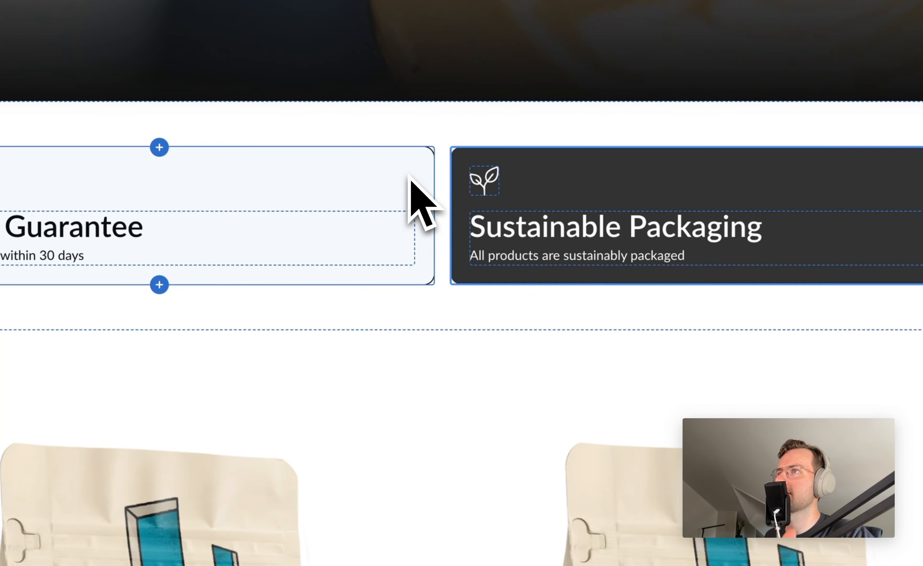
Switch the 30 Day Guarantee group from the inherited color scheme to Scheme 5 and save the home page
left_click(421, 184)
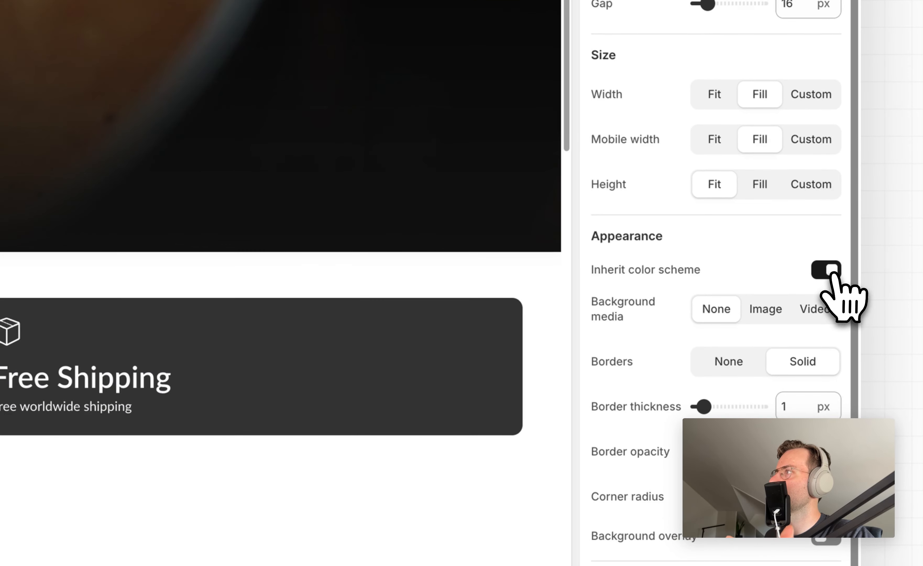
left_click(829, 270)
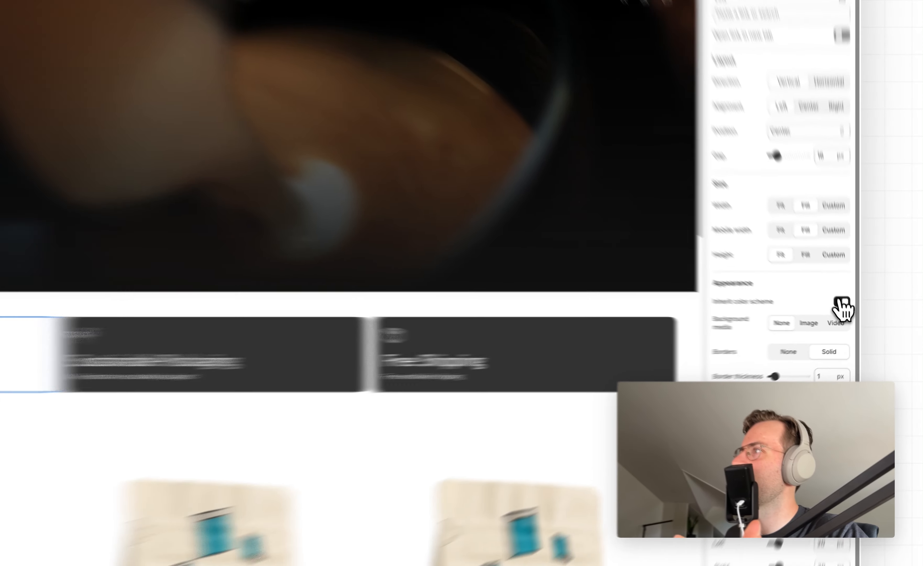
left_click(770, 311)
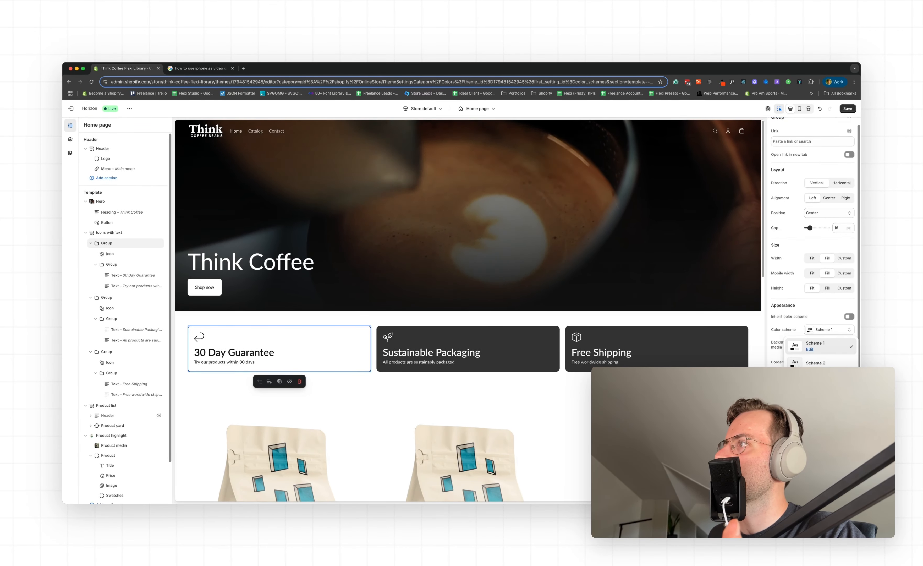
left_click(826, 413)
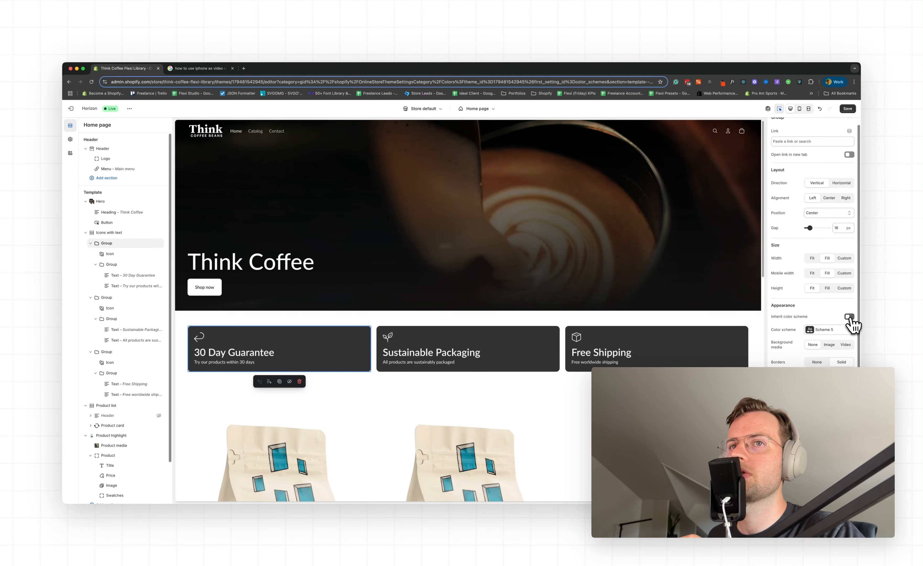
left_click(847, 112)
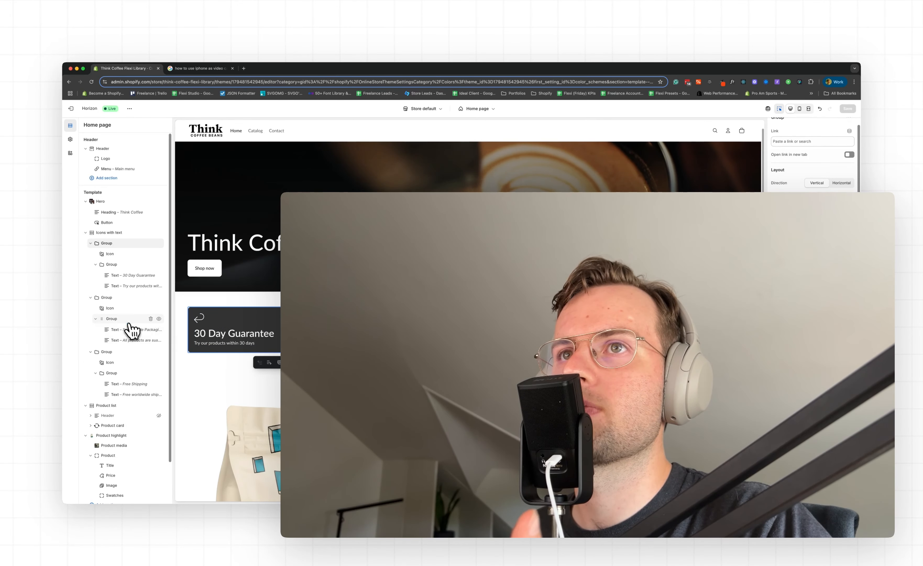
Collapse the Icons with text, Product list and Product highlight sections in the section tree
left_click(86, 232)
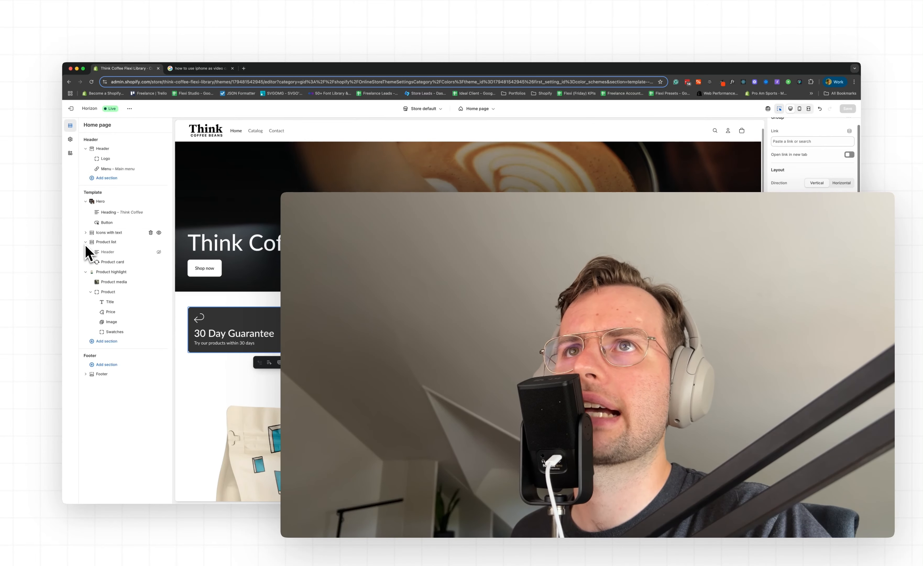
left_click(86, 242)
left_click(85, 251)
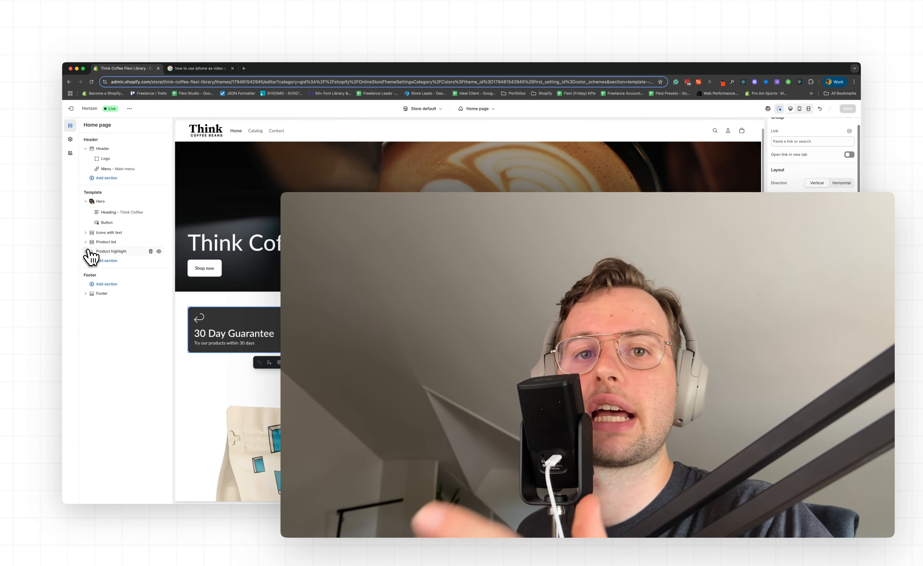
Add a Hero: Marquee section between the Product list and Product highlight sections
left_click(90, 247)
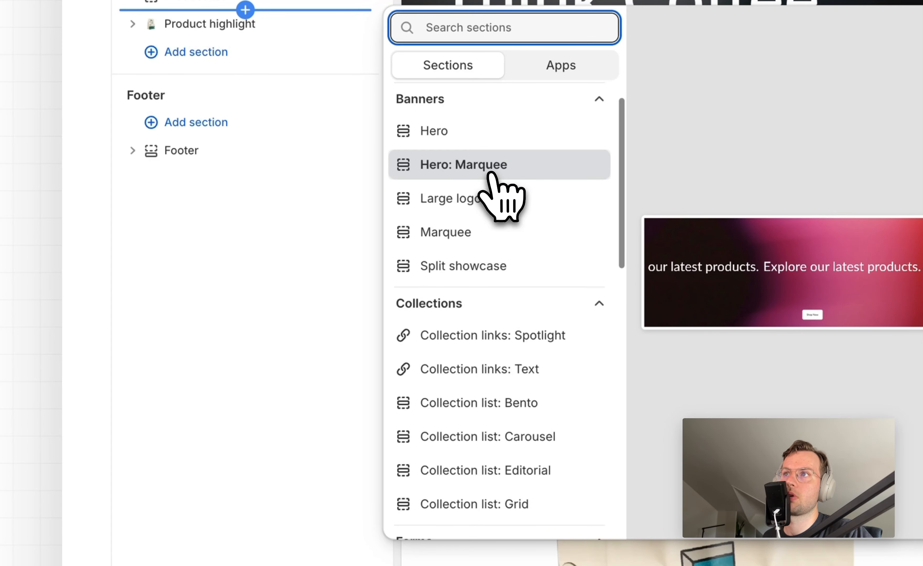
left_click(491, 174)
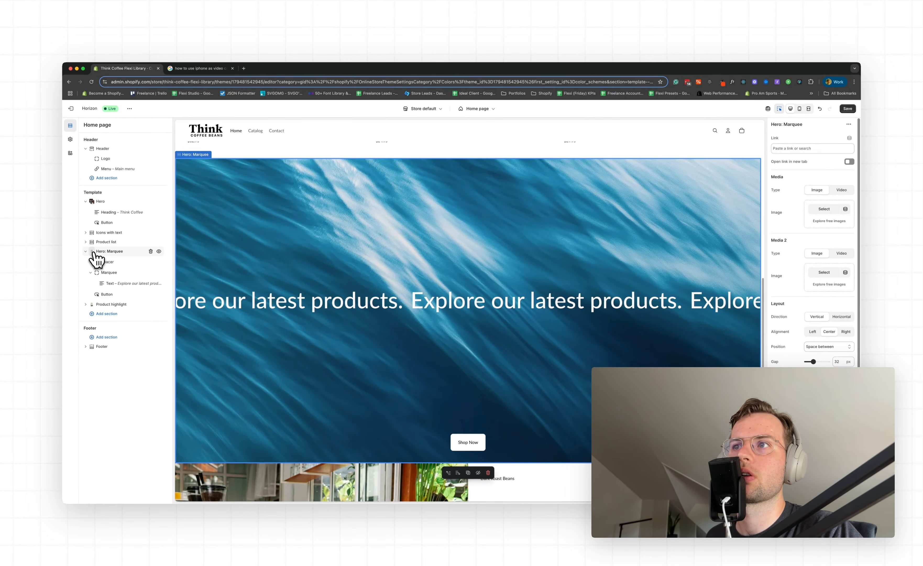
left_click_drag(93, 253, 94, 255)
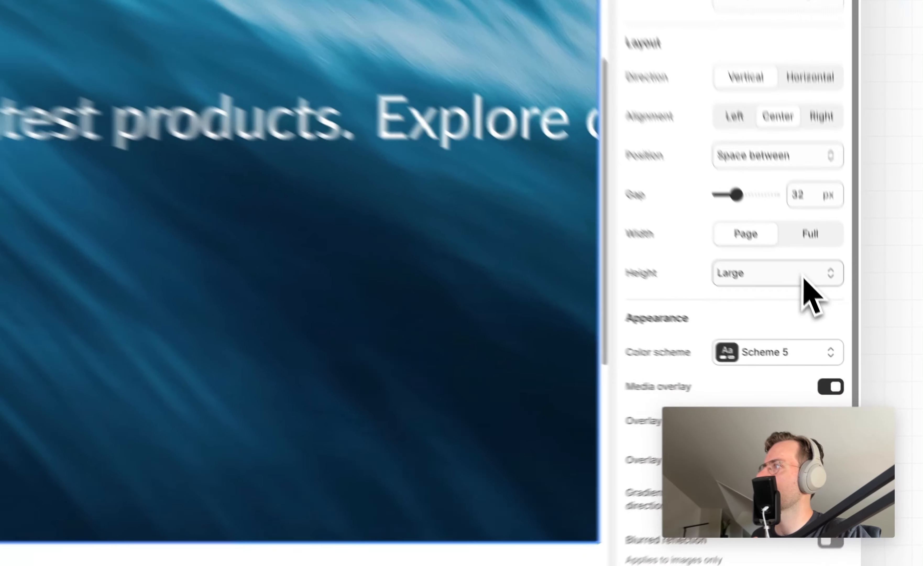
Set the Hero: Marquee section's height to Small
left_click(839, 394)
left_click(783, 216)
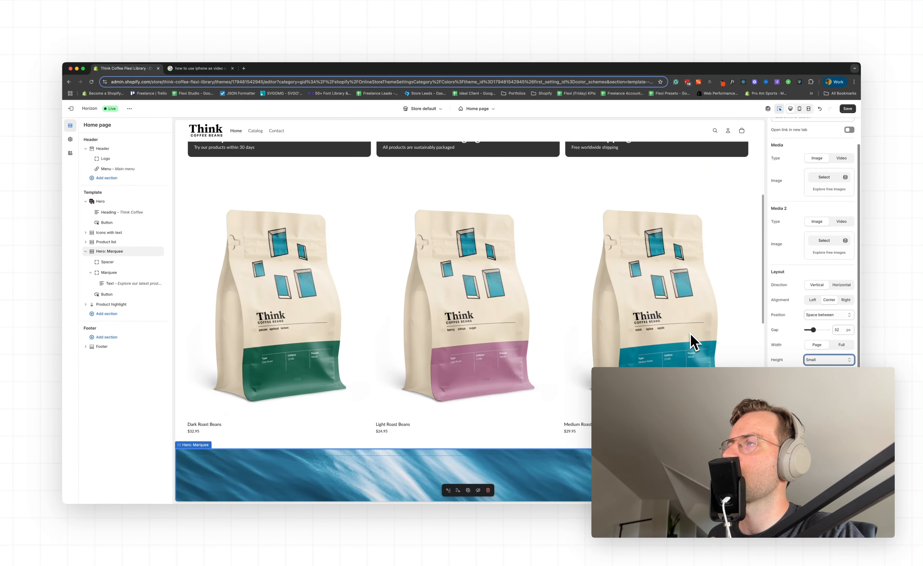
Set the first media image of the Hero: Marquee section to the photo of the steaming espresso machine
scroll(783, 268, "up", 2)
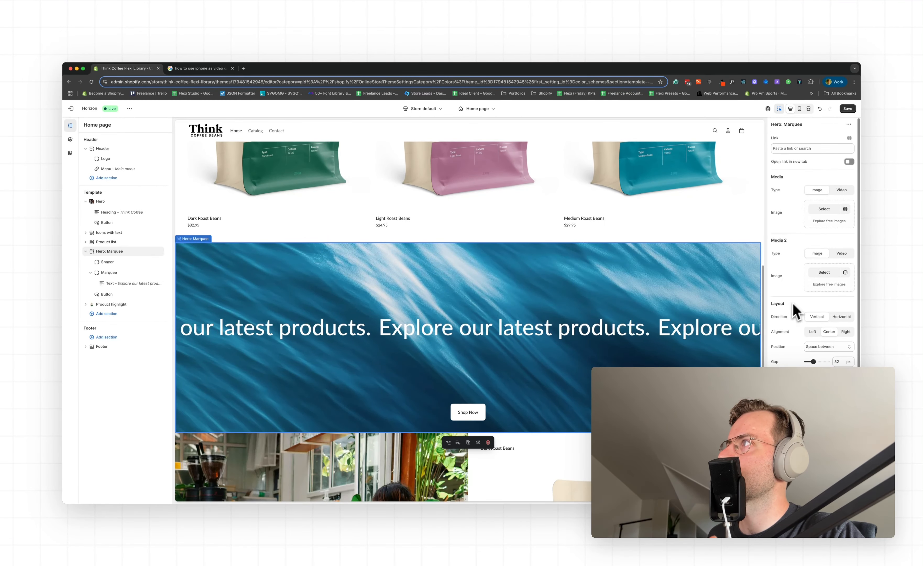
left_click(819, 211)
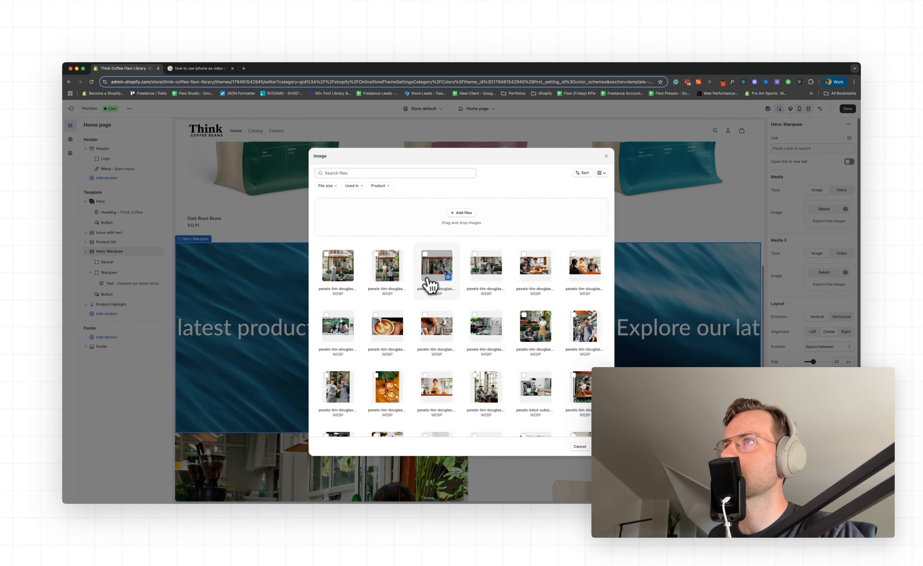
scroll(430, 286, "down", 5)
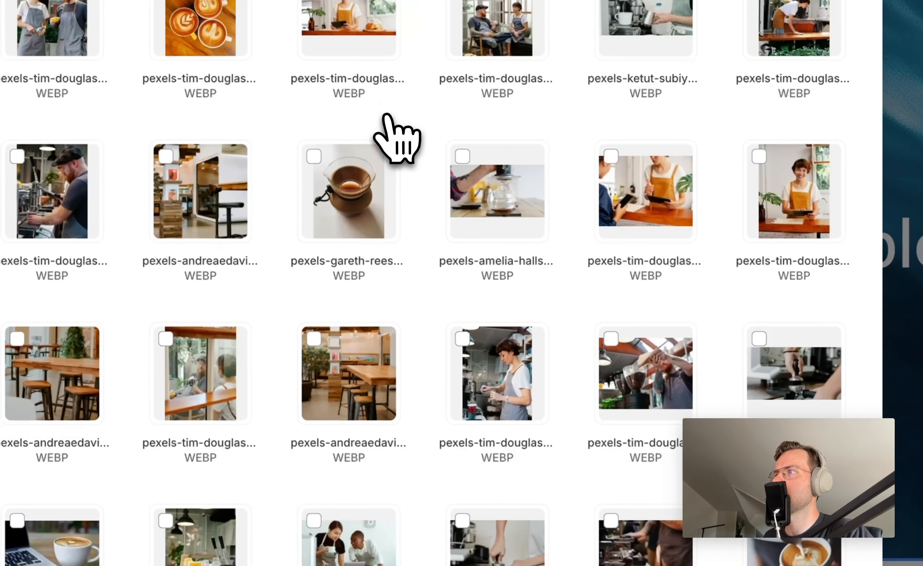
scroll(394, 137, "down", 4)
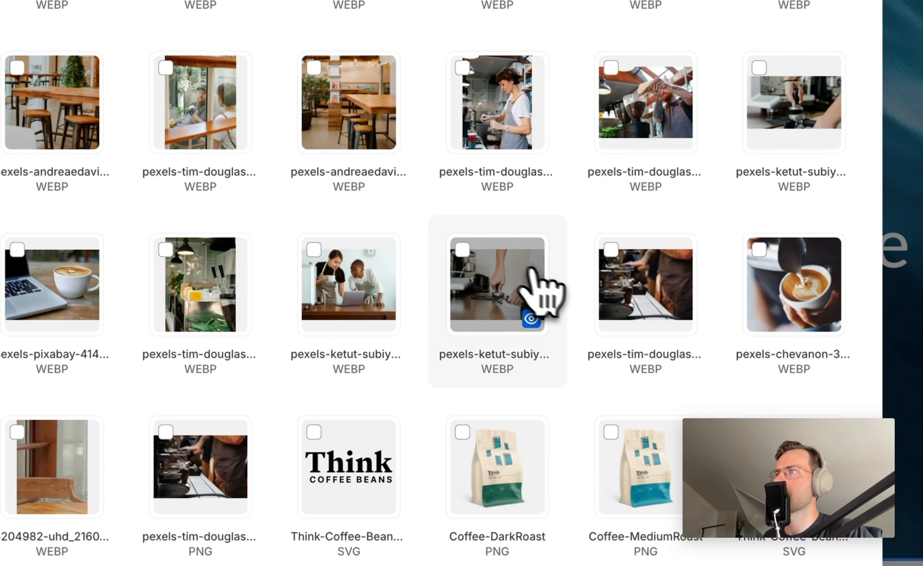
scroll(455, 328, "up", 10)
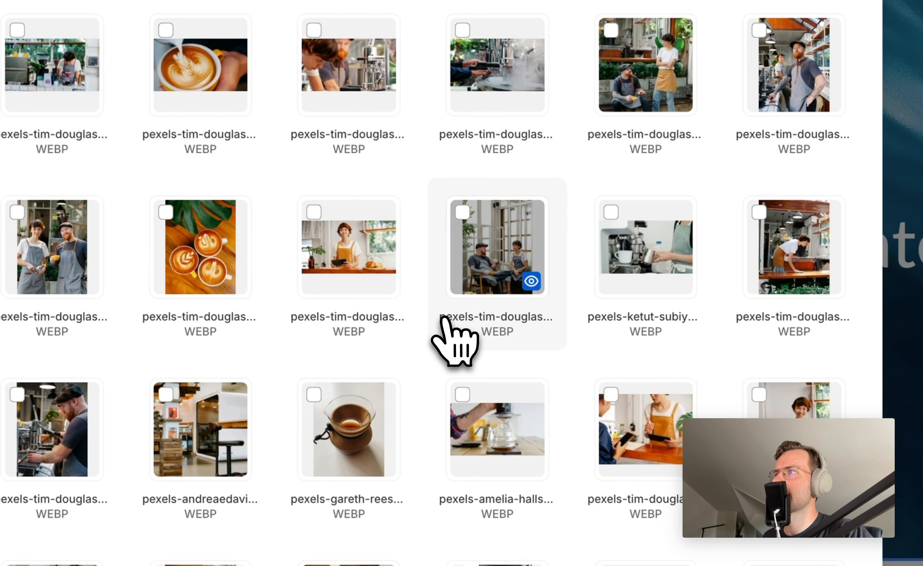
scroll(451, 334, "up", 5)
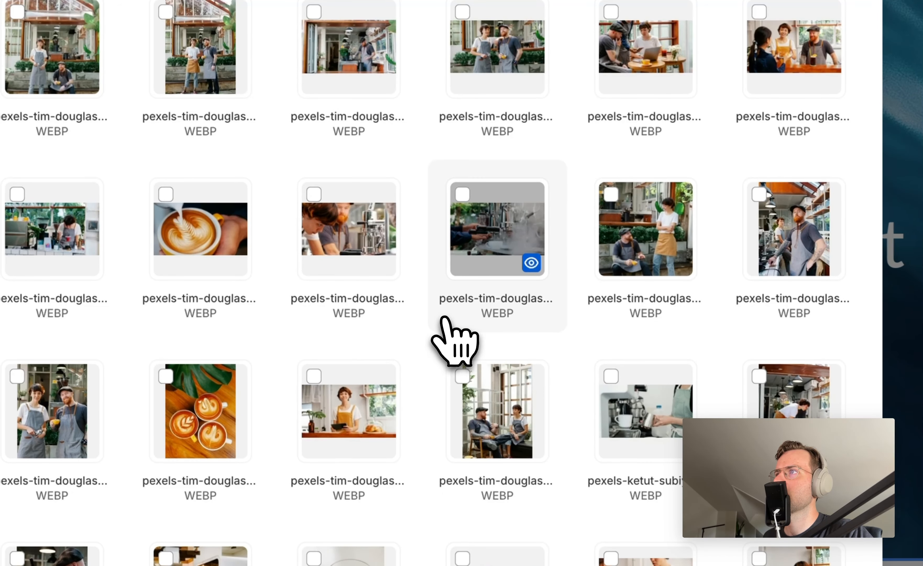
scroll(444, 317, "up", 1)
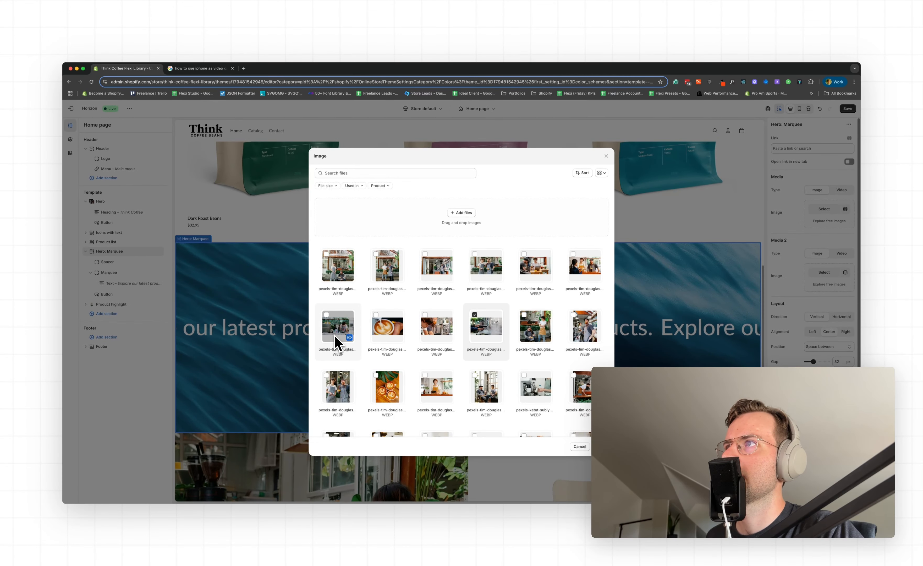
left_click(335, 335)
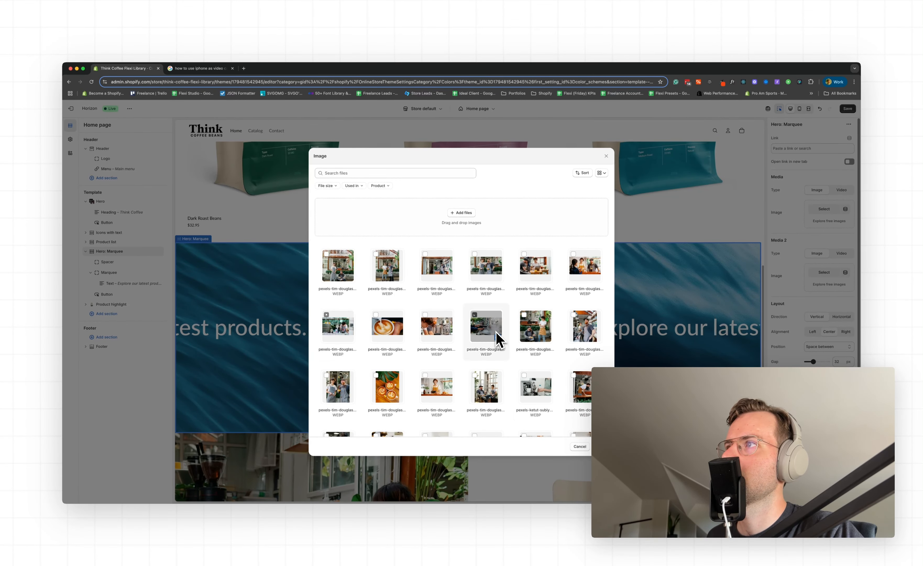
left_click(600, 447)
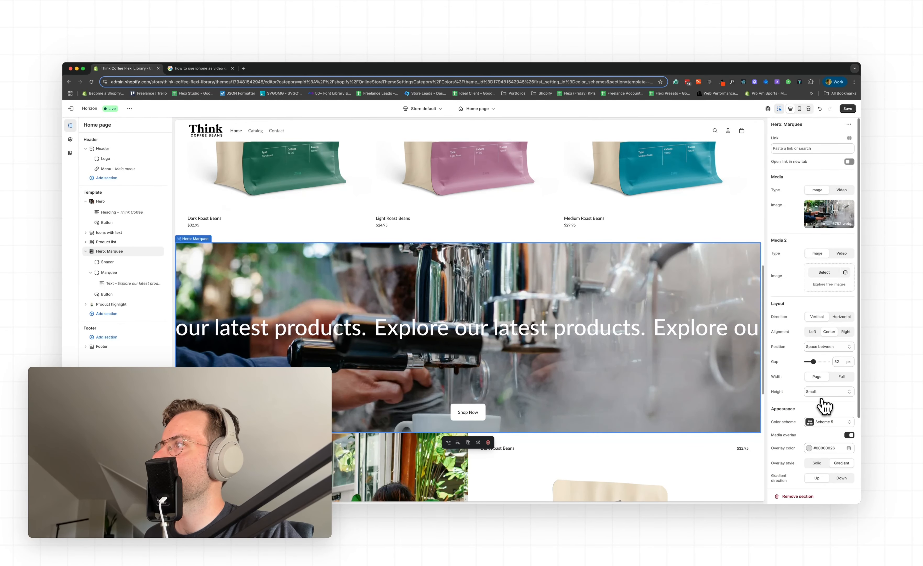
Set the Hero: Marquee section's media overlay color to #121212
scroll(822, 411, "down", 1)
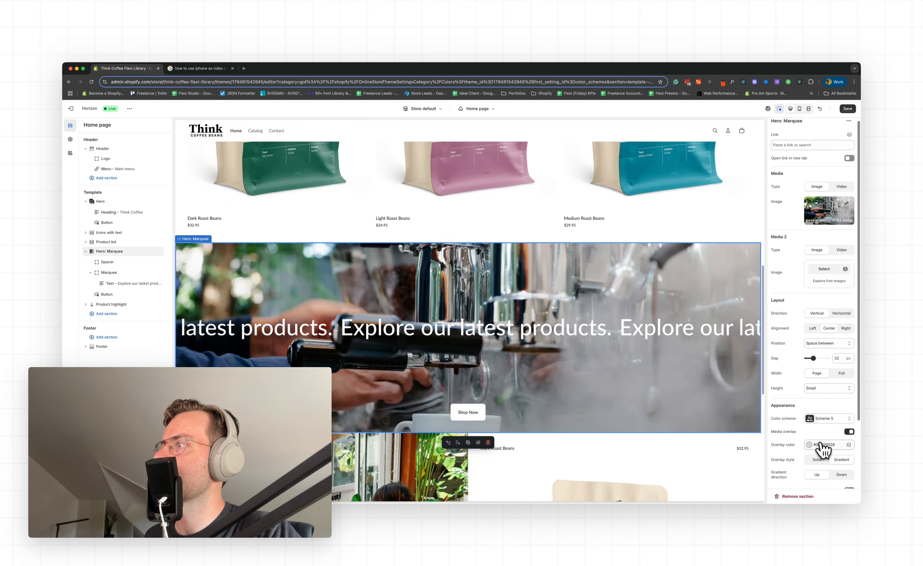
left_click(820, 444)
left_click(810, 421)
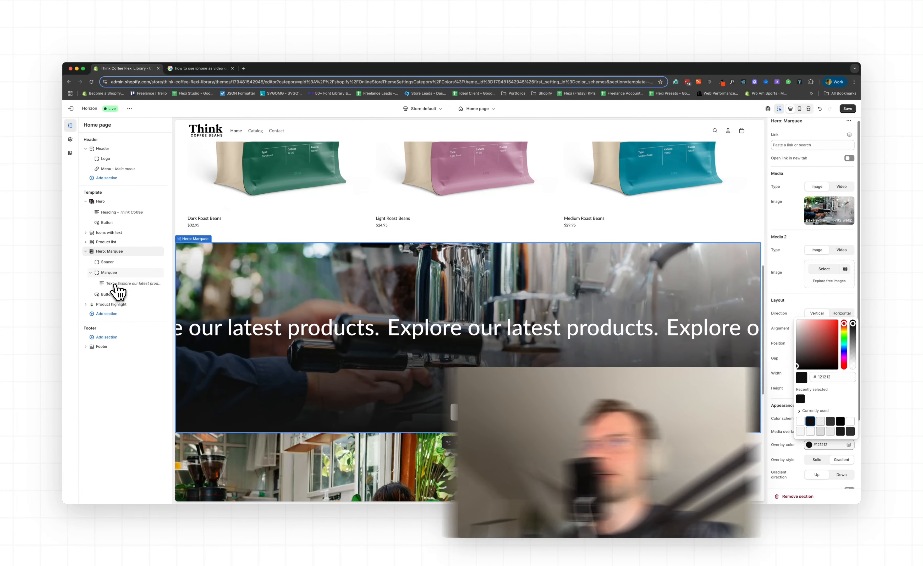
Change the marquee text to "Free Worldwide Shipping" and set its typography preset to Heading 2
left_click(116, 287)
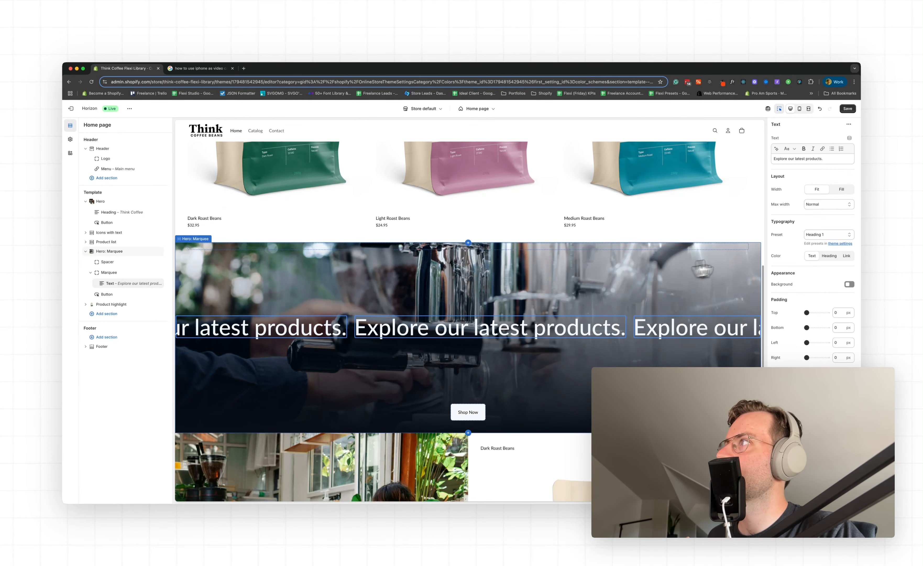
triple_click(811, 159)
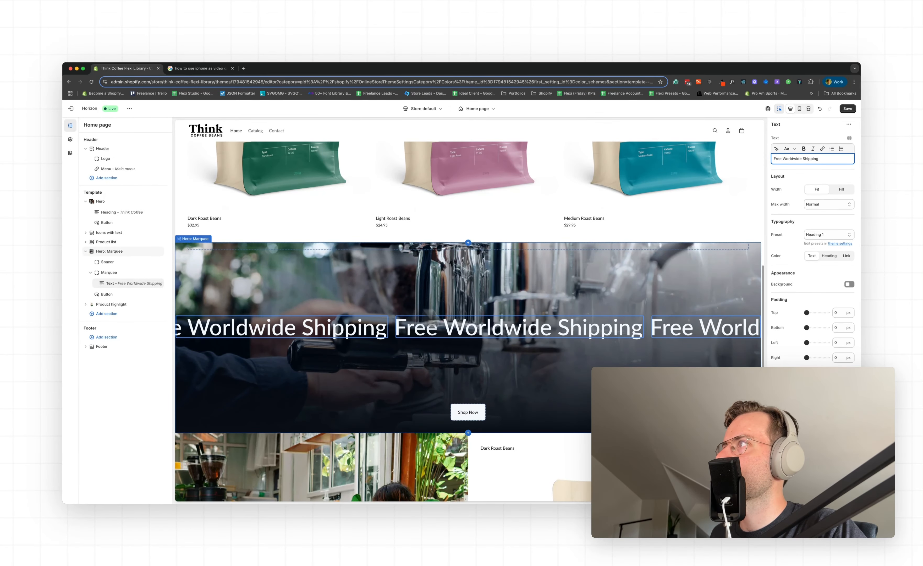
left_click(819, 237)
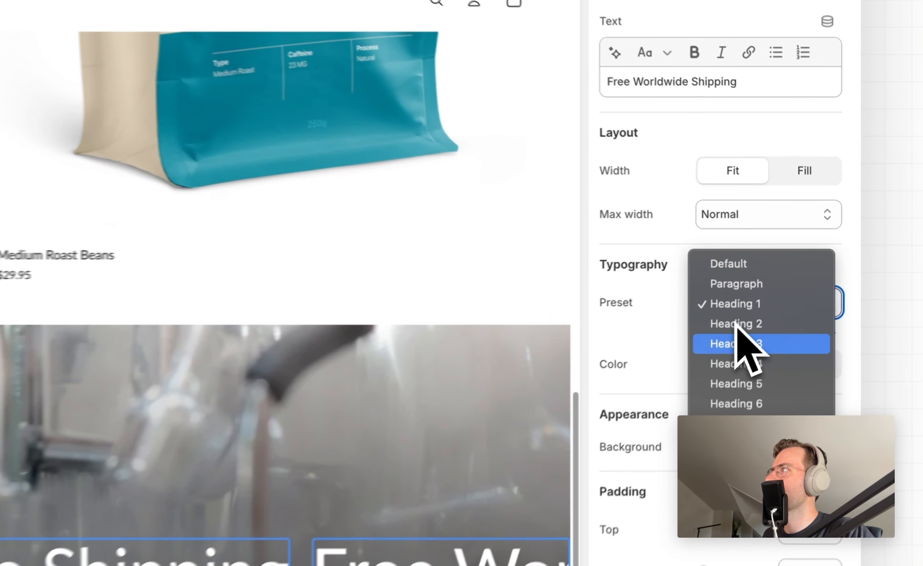
left_click(818, 241)
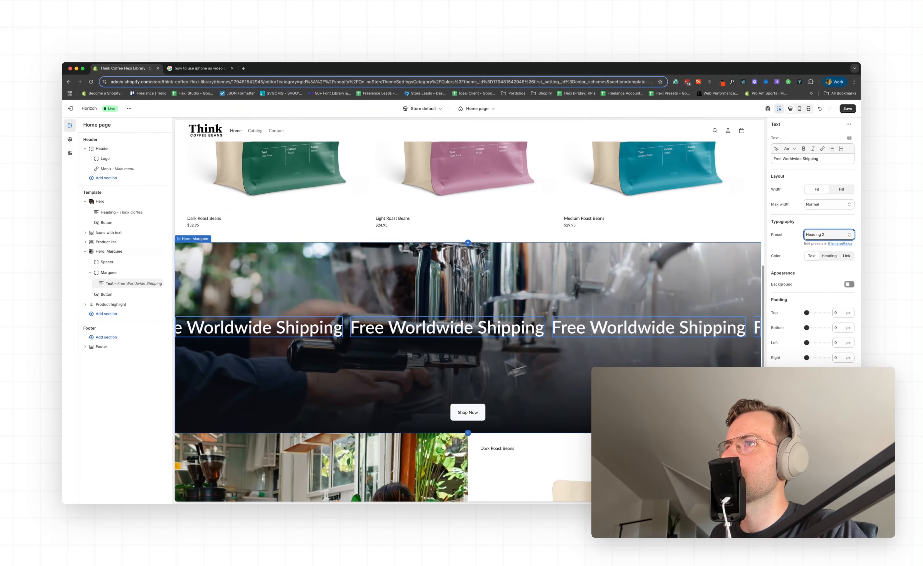
Link the Hero: Marquee section's Shop Now button to All Products and set its style to Link
left_click(482, 411)
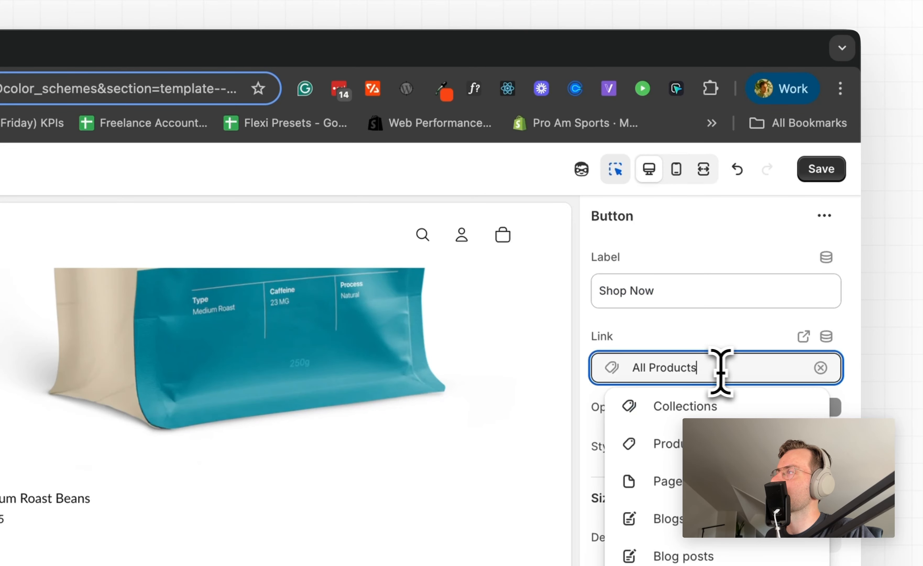
left_click_drag(685, 292, 555, 284)
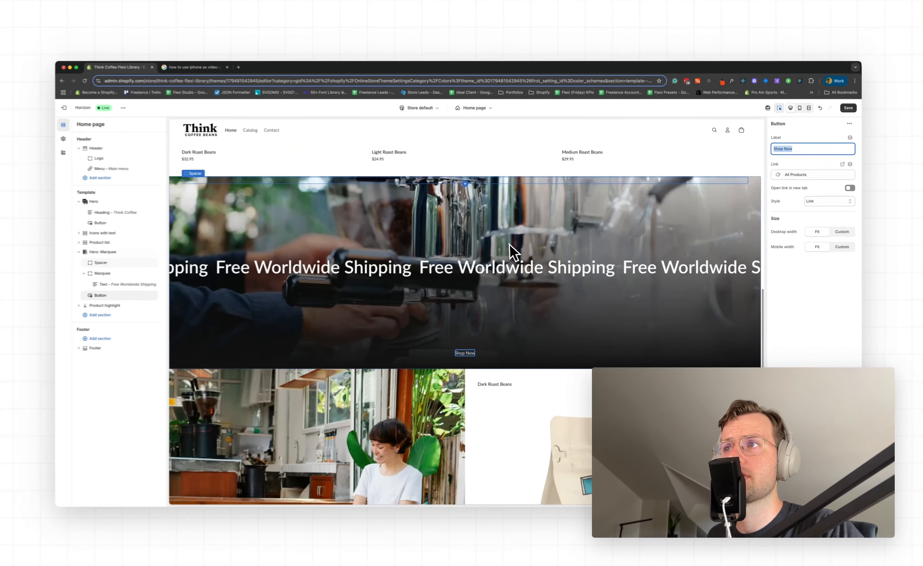
Review the home page from the hero down to the footer and save the changes
scroll(507, 257, "up", 5)
scroll(508, 257, "up", 10)
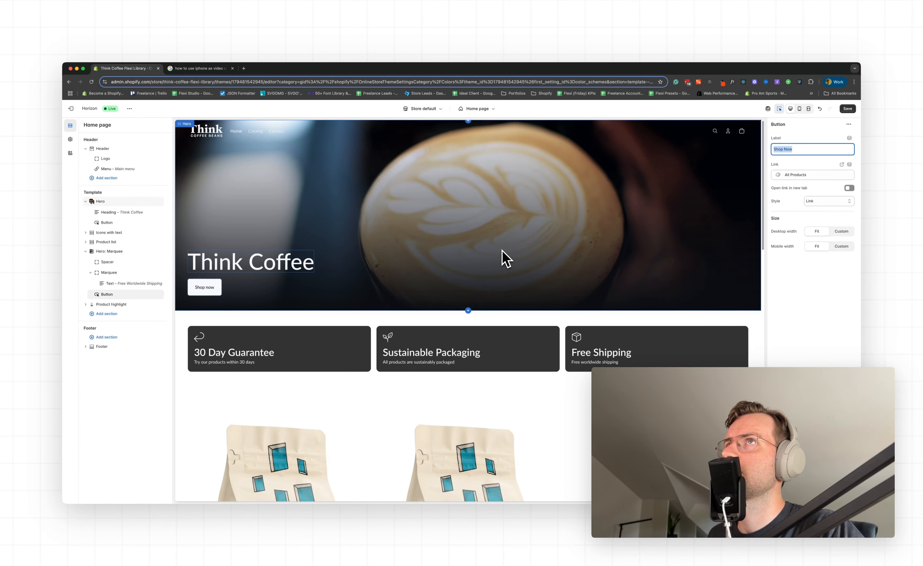
scroll(507, 258, "down", 5)
scroll(502, 252, "down", 6)
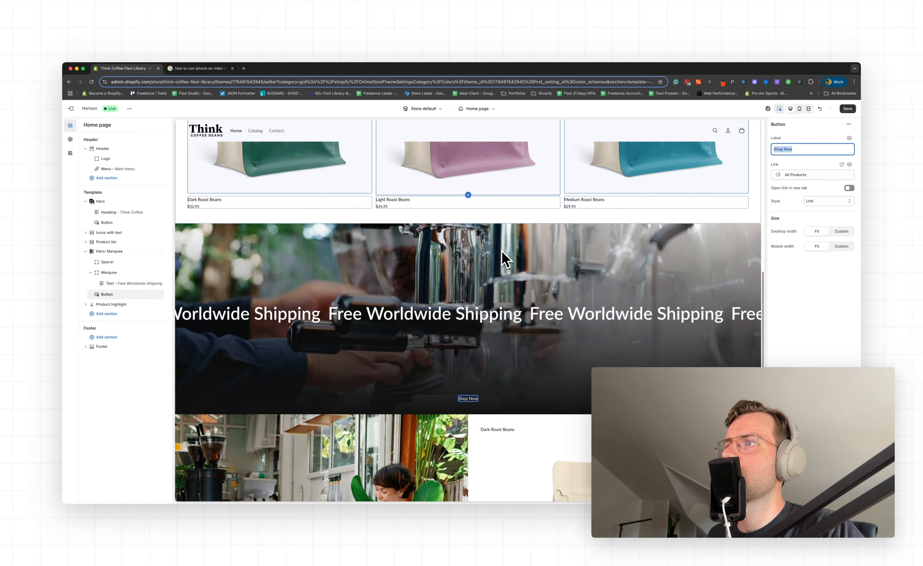
scroll(504, 278, "down", 4)
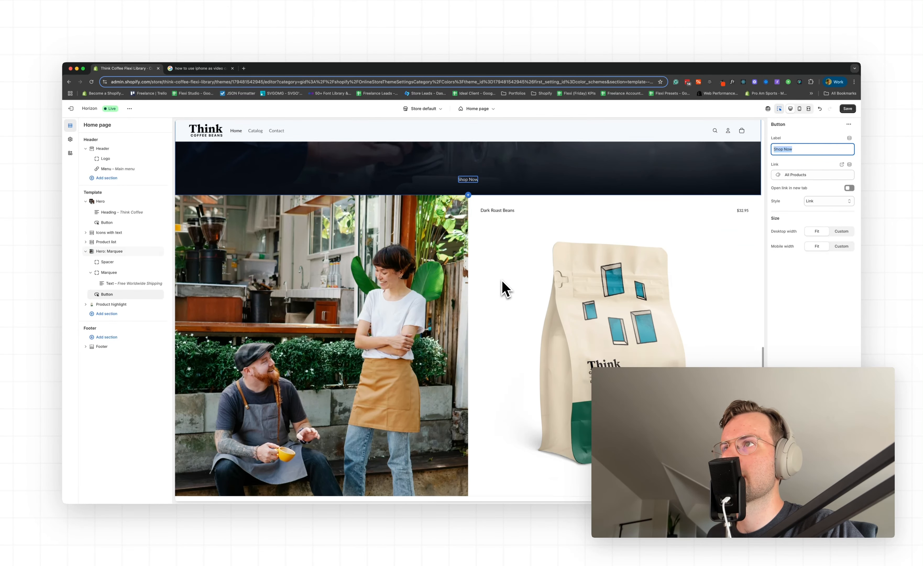
left_click(849, 112)
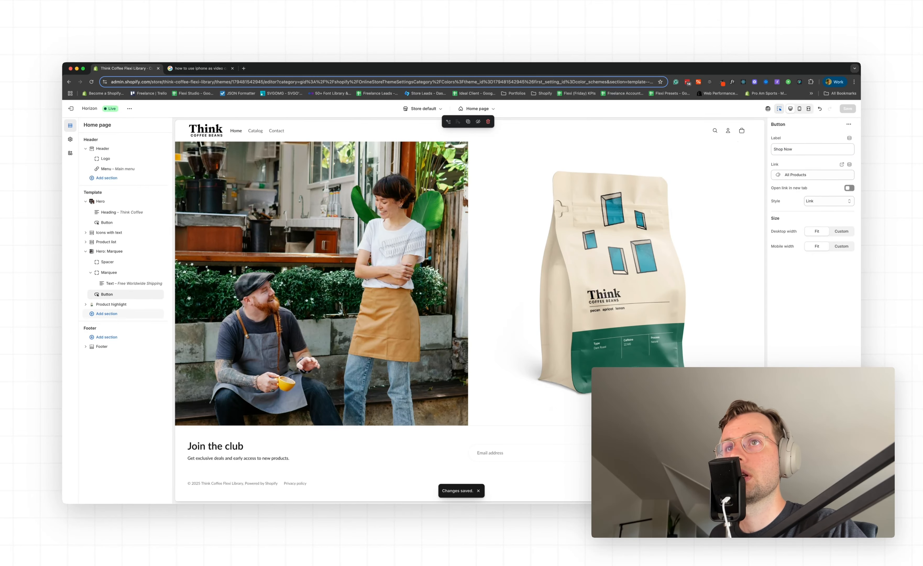
Browse the sections that can be added below Product highlight and try a search for "tes"
left_click(116, 316)
scroll(217, 413, "down", 10)
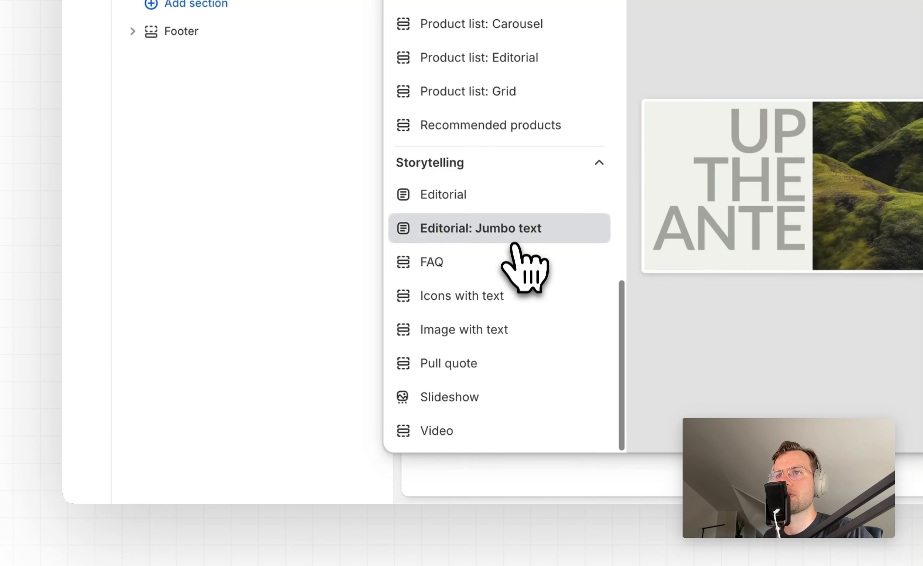
scroll(507, 288, "up", 10)
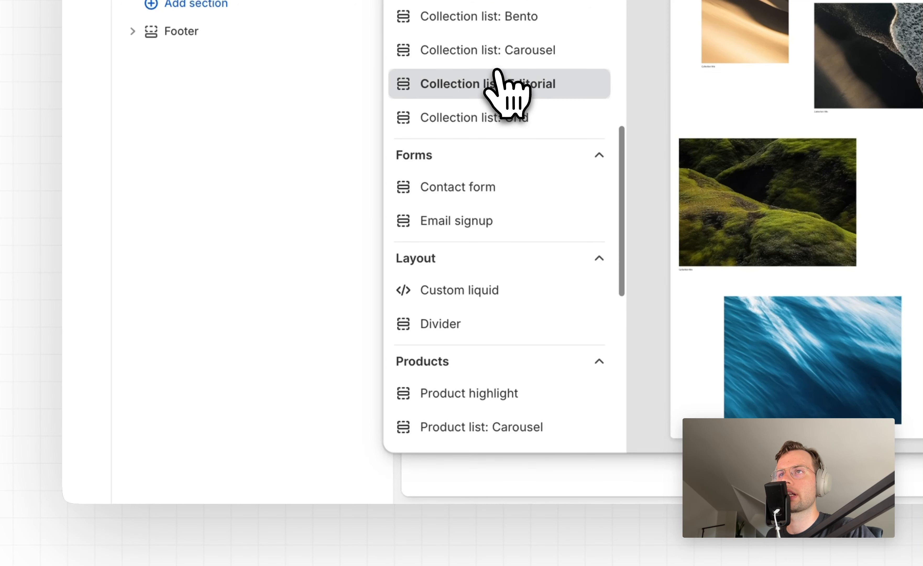
type("tes")
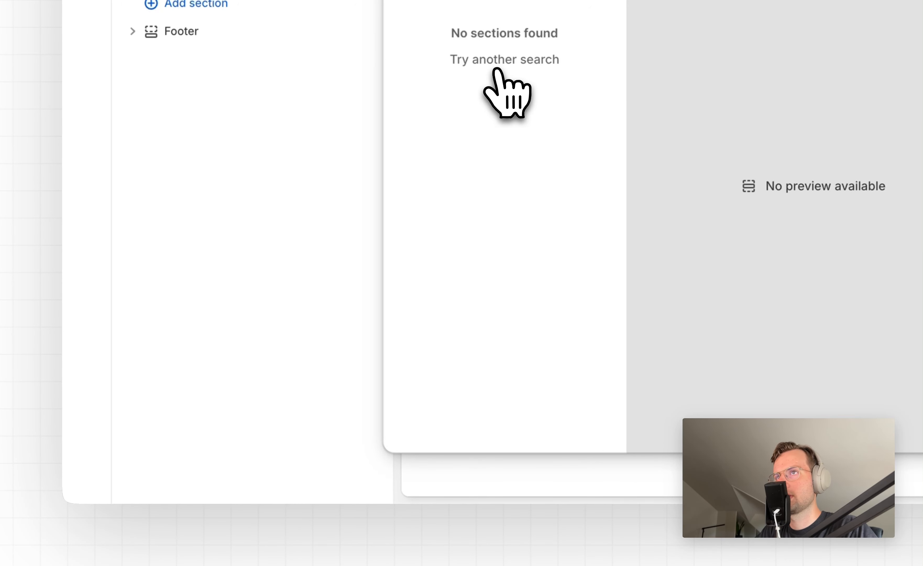
key("BackSpace")
key("BackSpace")
key("BackSpace")
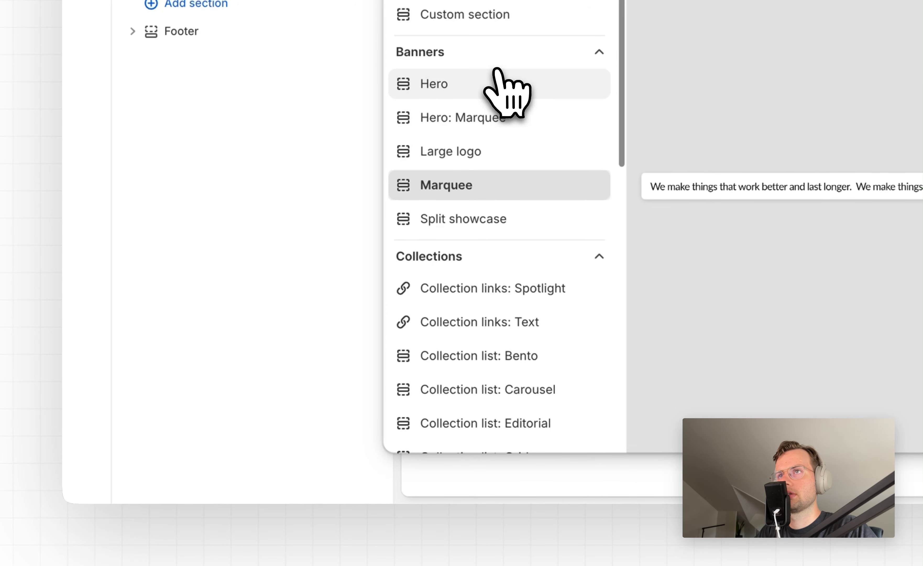
Add an FAQ section below the Product highlight section
scroll(502, 280, "down", 7)
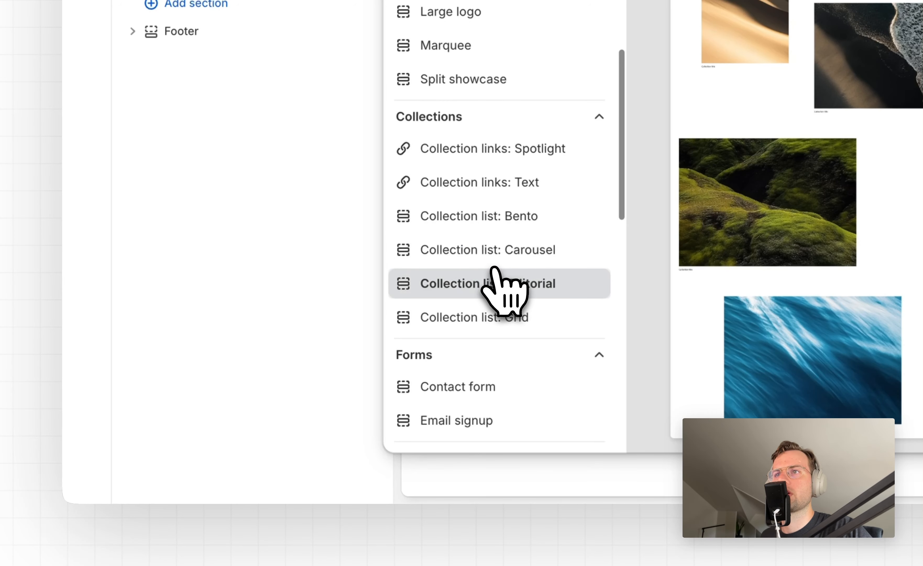
scroll(494, 269, "down", 4)
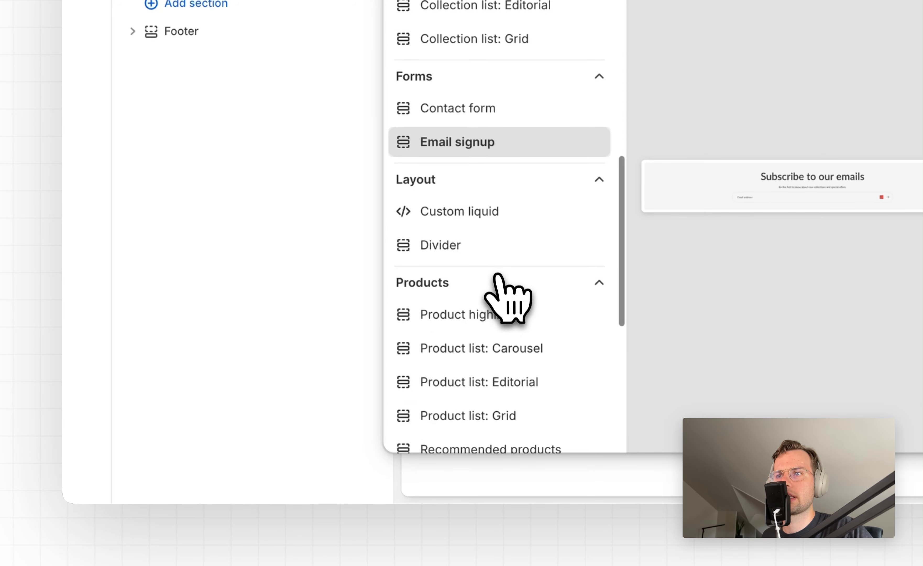
scroll(516, 325, "down", 8)
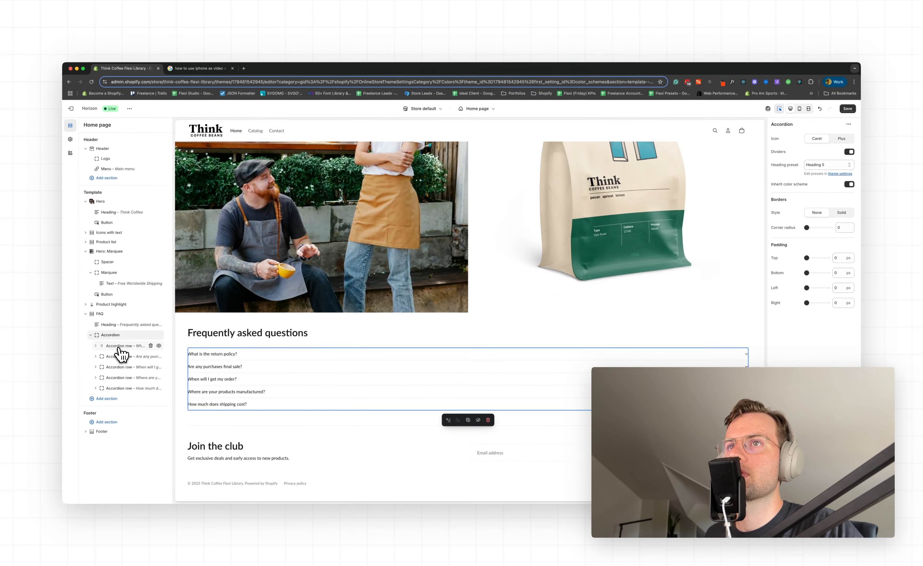
Inspect the FAQ accordion rows, including the return policy, product manufacturing and shipping cost questions
left_click(119, 346)
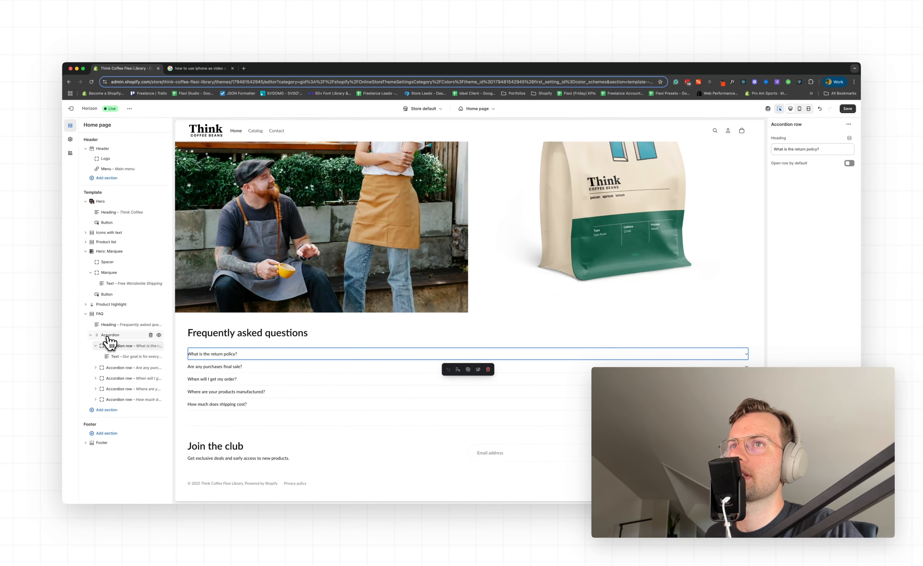
left_click(110, 335)
left_click(258, 355)
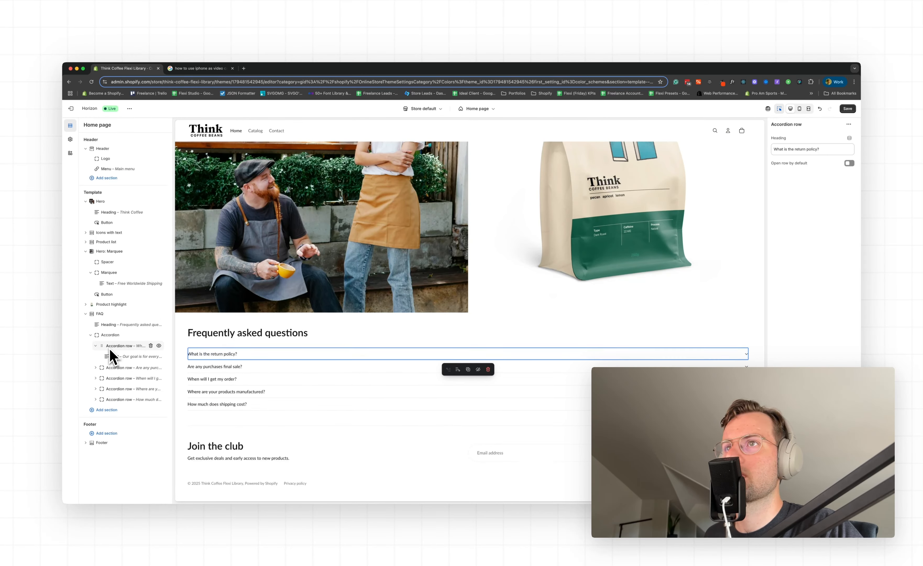
left_click(270, 394)
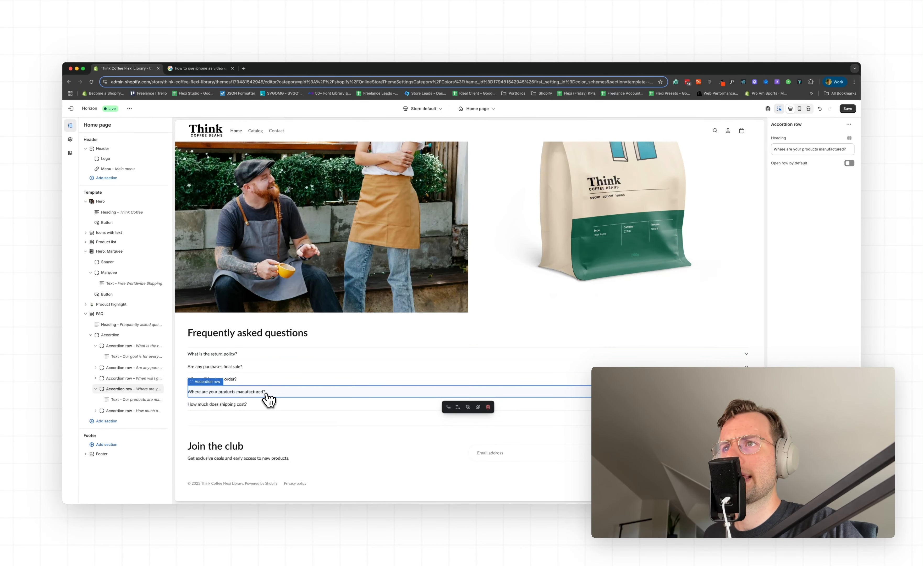
left_click(257, 429)
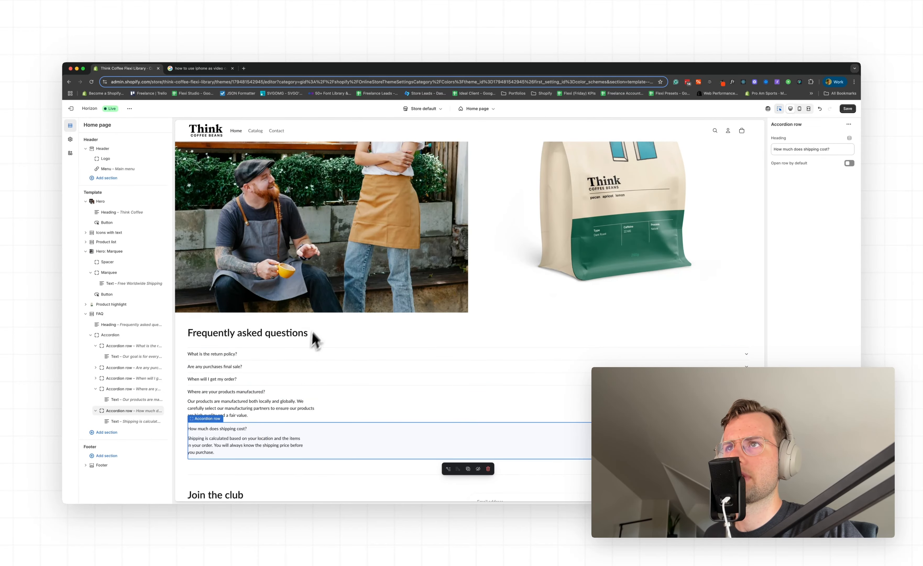
Try Scheme 3 as the FAQ section's color scheme and replace it with the light grey scheme
left_click(319, 325)
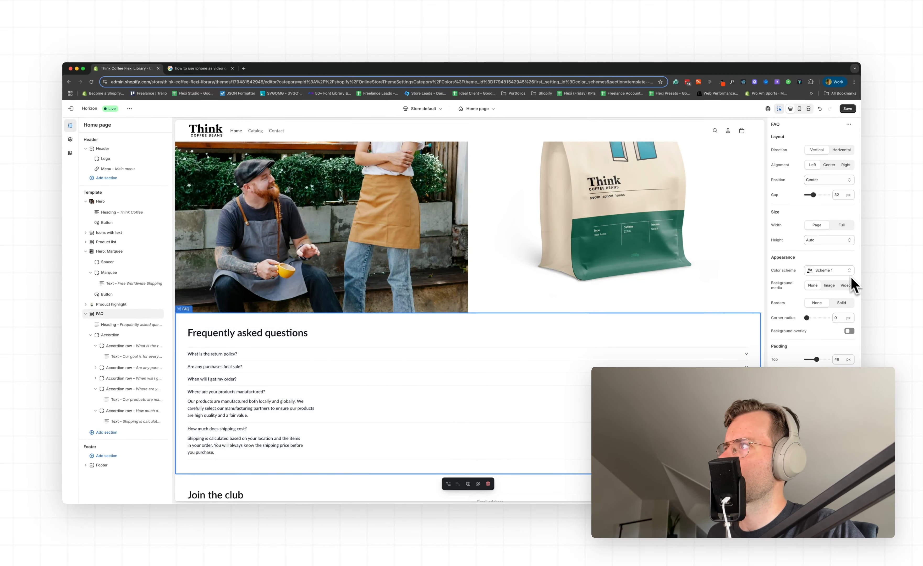
left_click(845, 272)
left_click(831, 320)
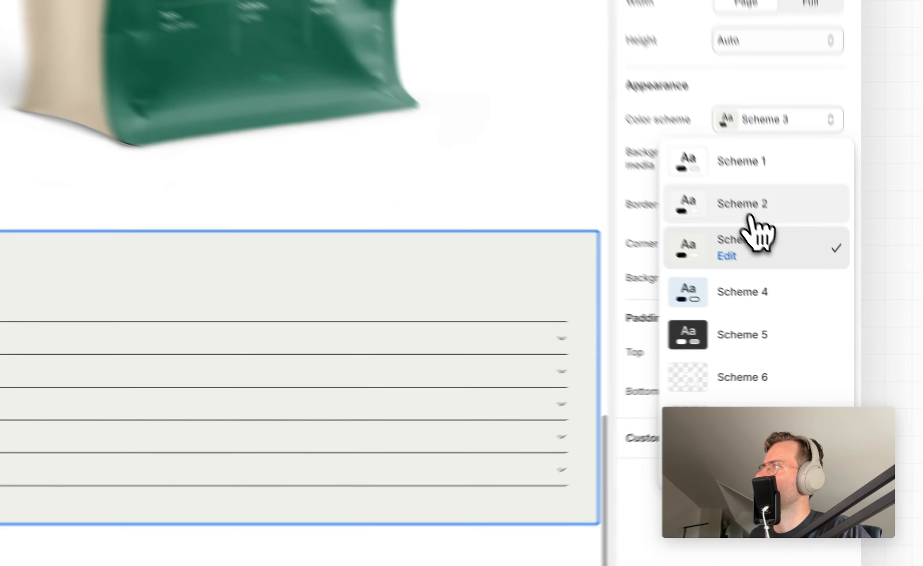
left_click(818, 303)
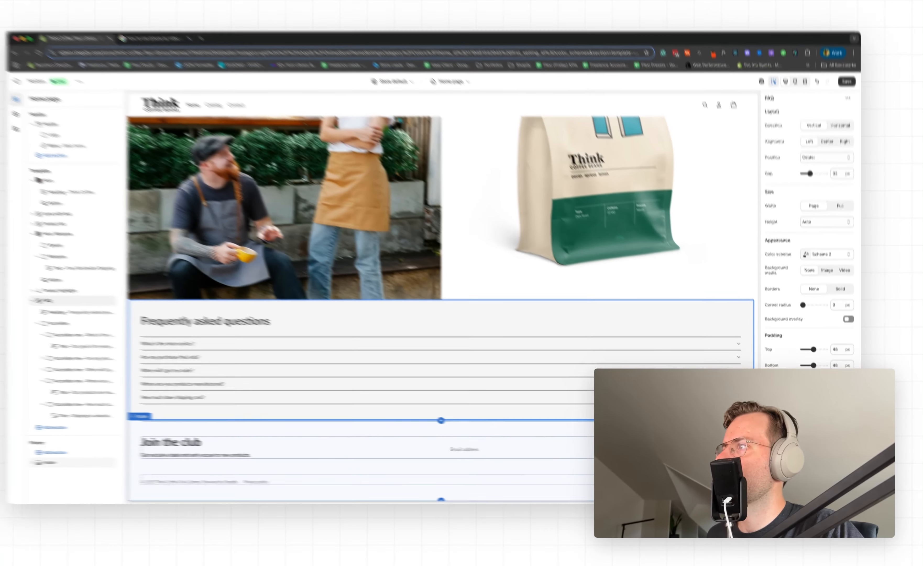
Set the footer's color scheme to Scheme 2 and collapse the FAQ section in the page outline
left_click(468, 301)
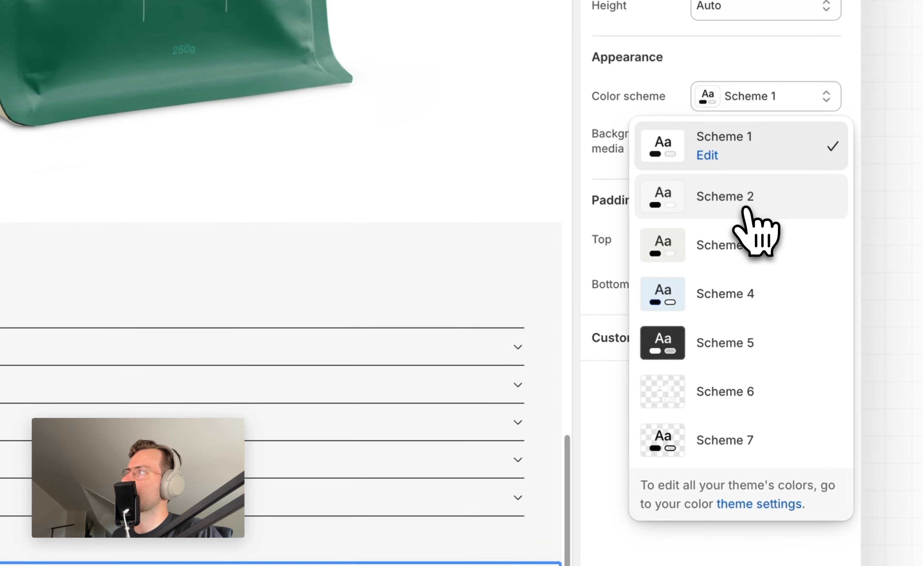
left_click(823, 304)
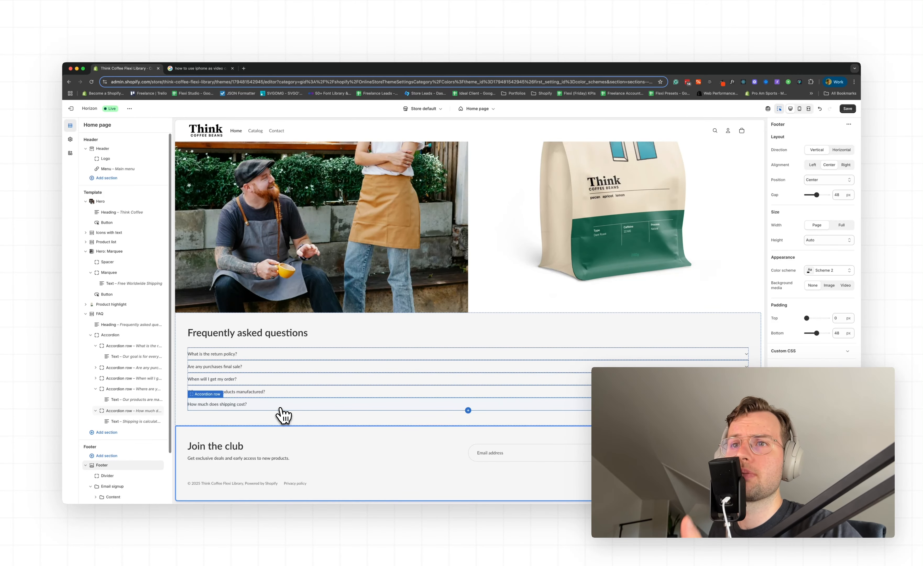
left_click(85, 313)
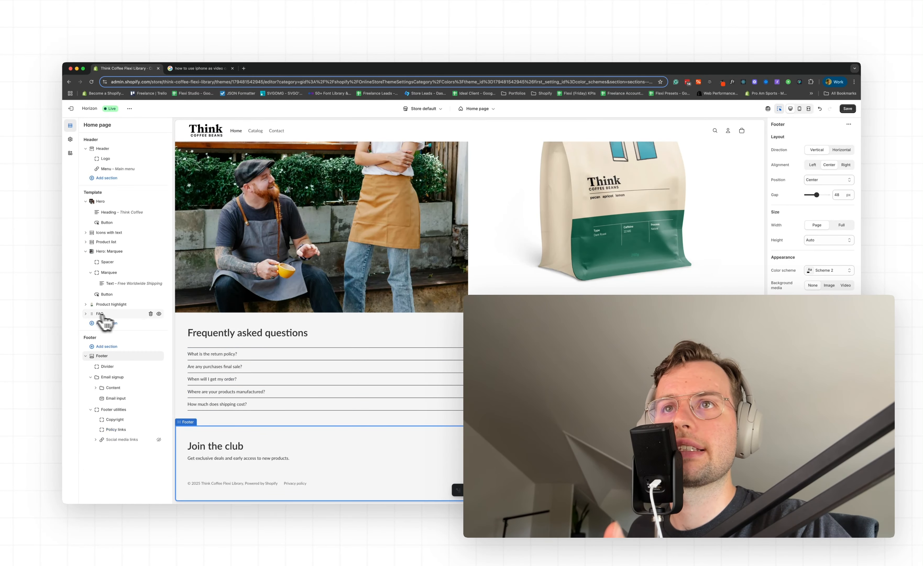
Review the whole home page, inspecting the "Are any purchases final sale?" accordion row and the Sustainable Packaging group's settings
scroll(286, 384, "up", 3)
scroll(286, 384, "up", 12)
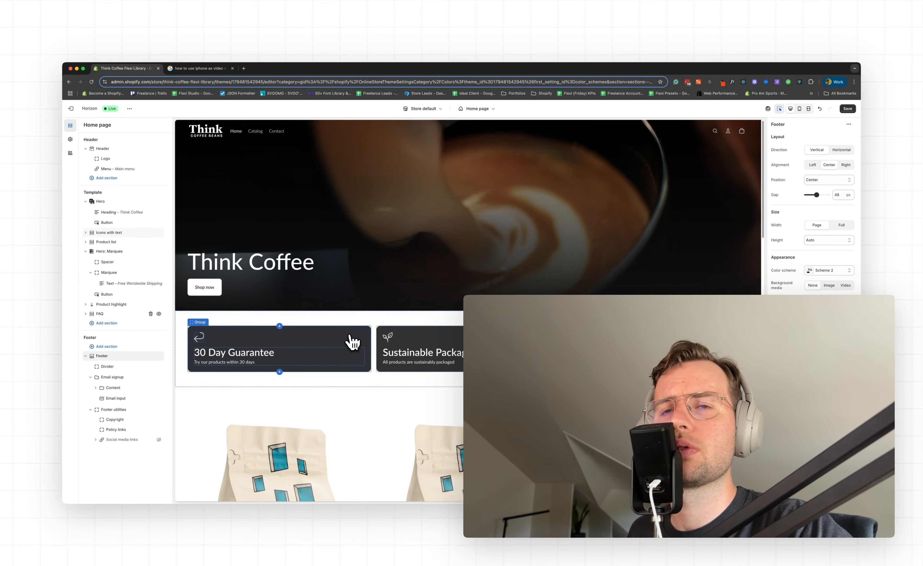
scroll(351, 350, "down", 6)
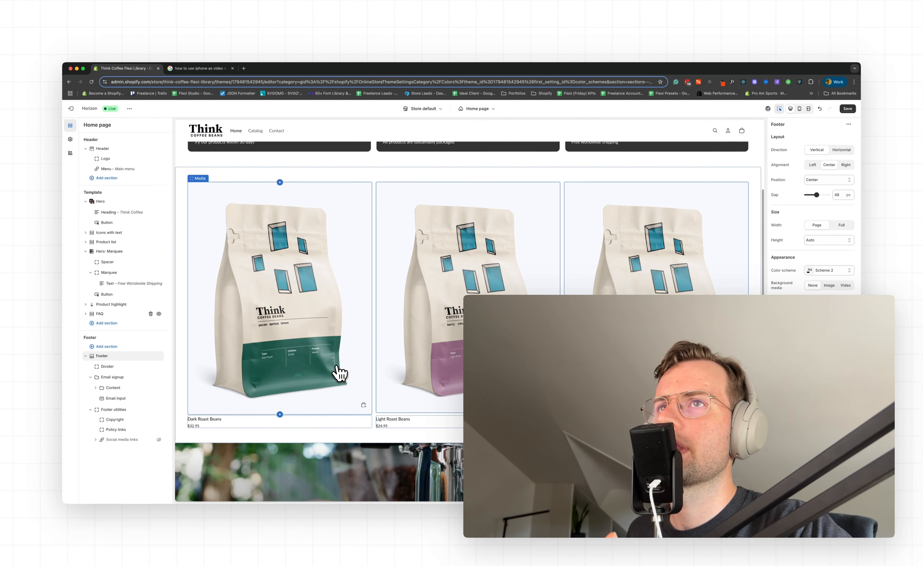
scroll(311, 348, "down", 10)
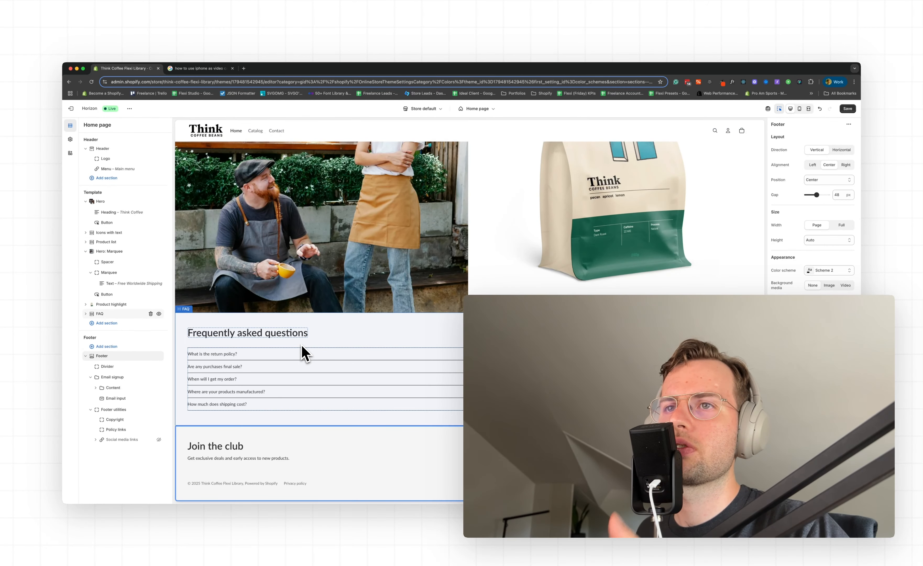
left_click(294, 366)
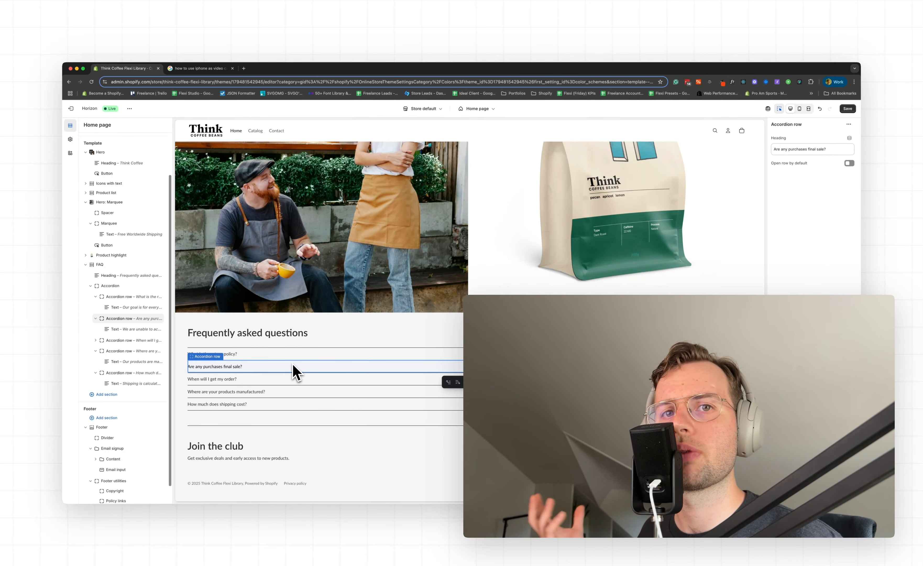
scroll(314, 346, "up", 15)
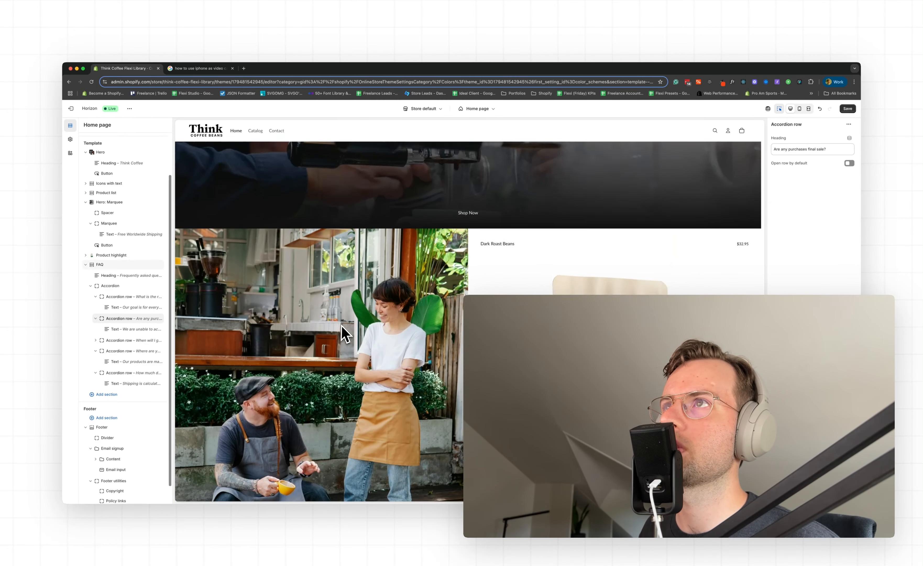
scroll(344, 329, "up", 10)
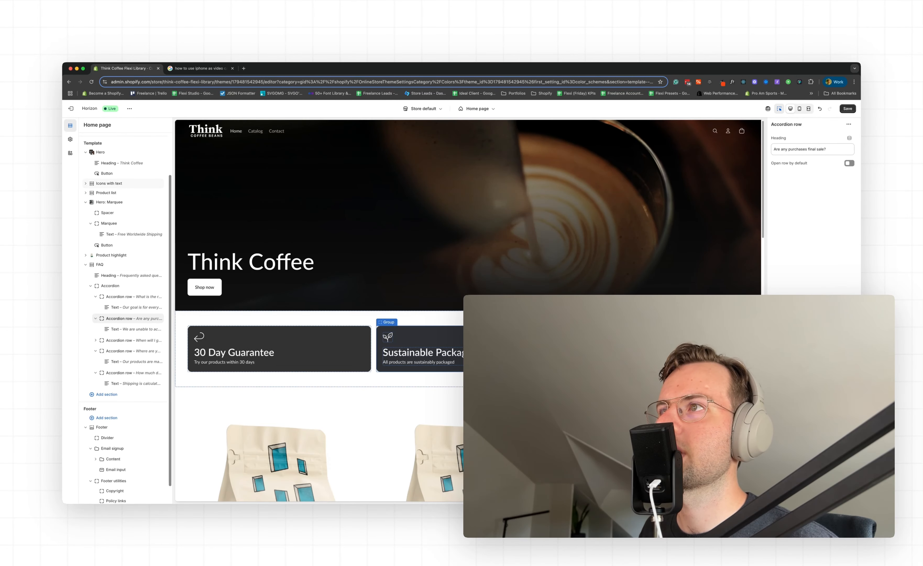
left_click(505, 337)
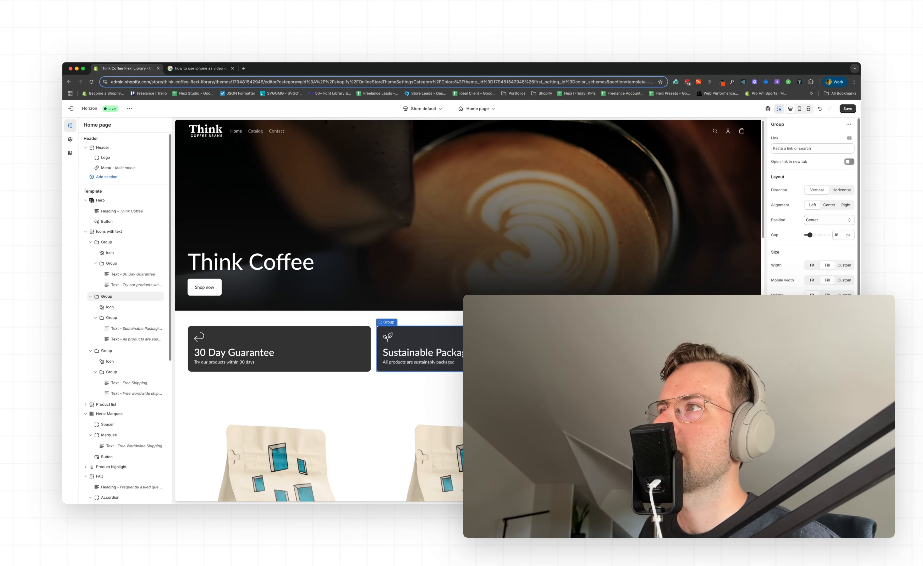